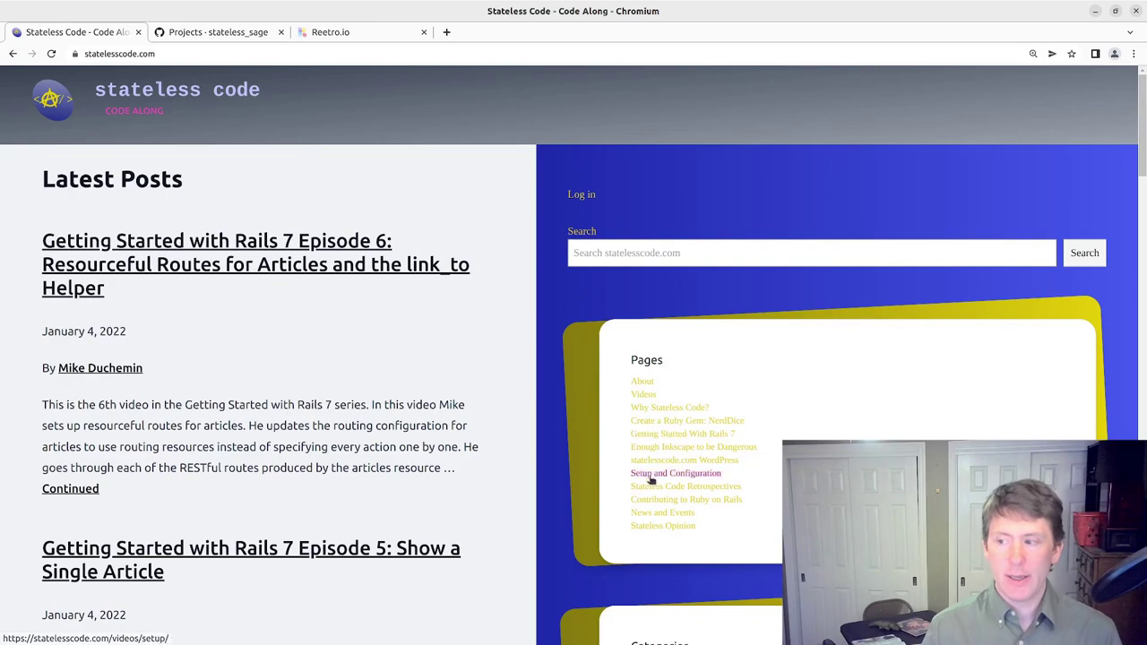
# Look through the statelesscode.com home page, examining the latest posts and the styling of the sidebar widgets.
pyautogui.scroll(-3, 650, 475)
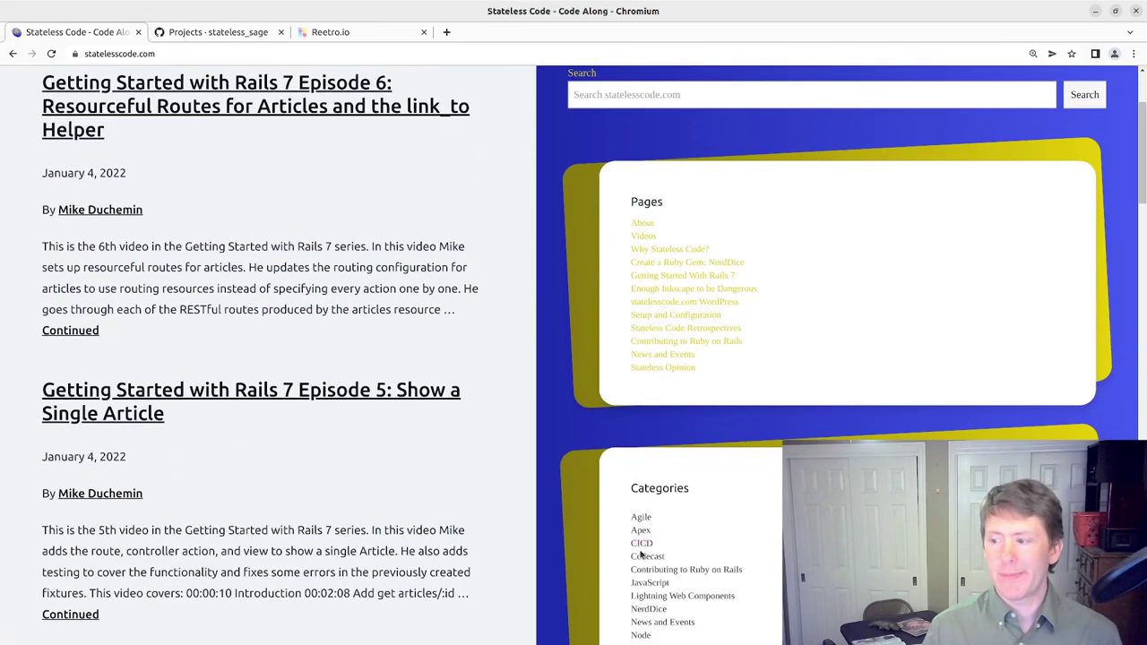
pyautogui.scroll(-8, 652, 534)
pyautogui.scroll(-10, 668, 583)
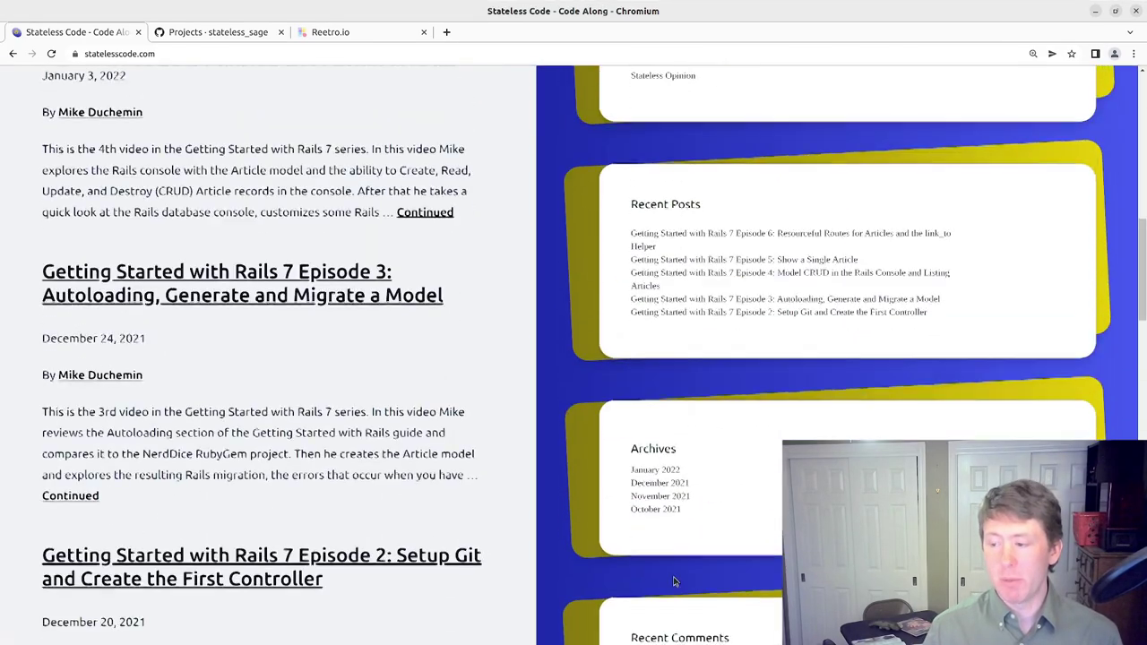
pyautogui.scroll(20, 687, 539)
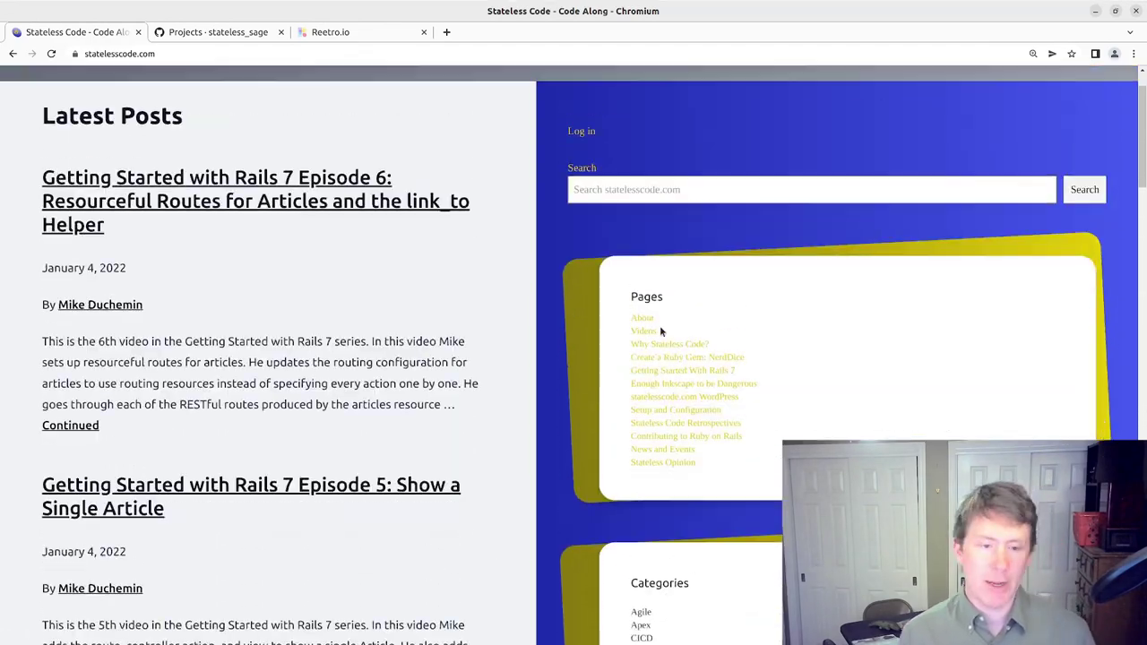
pyautogui.scroll(1, 660, 328)
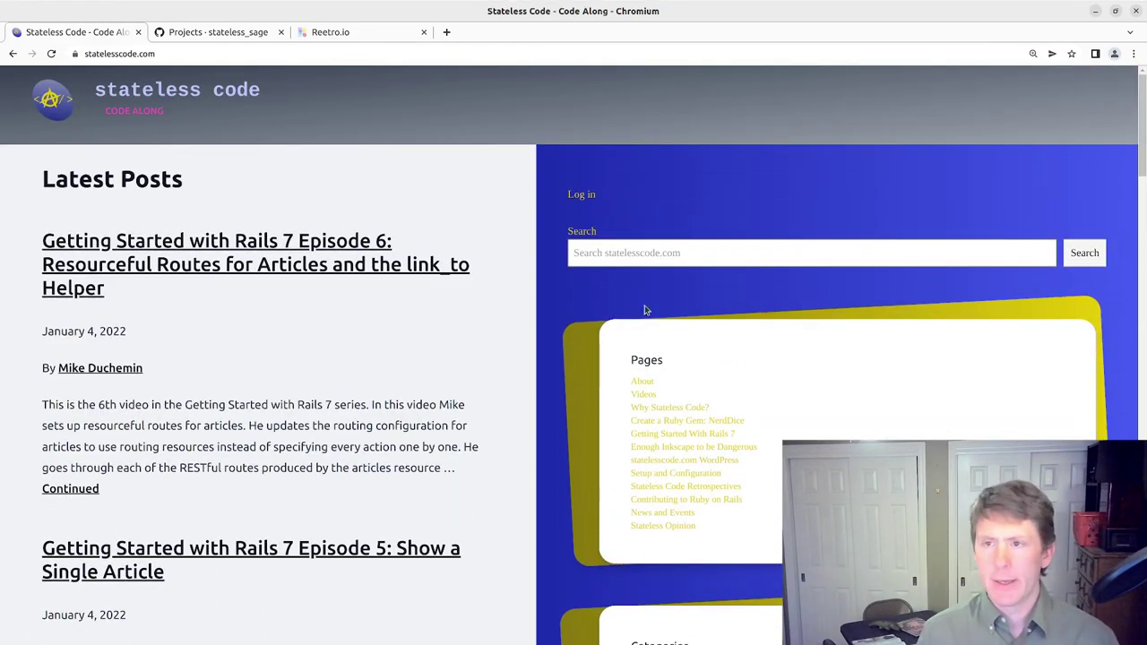
# In the stateless_sage repository's statelesscode.com backlog project on GitHub, add the To do note "Fix yellow text in pages widget on sidebar".
pyautogui.click(188, 32)
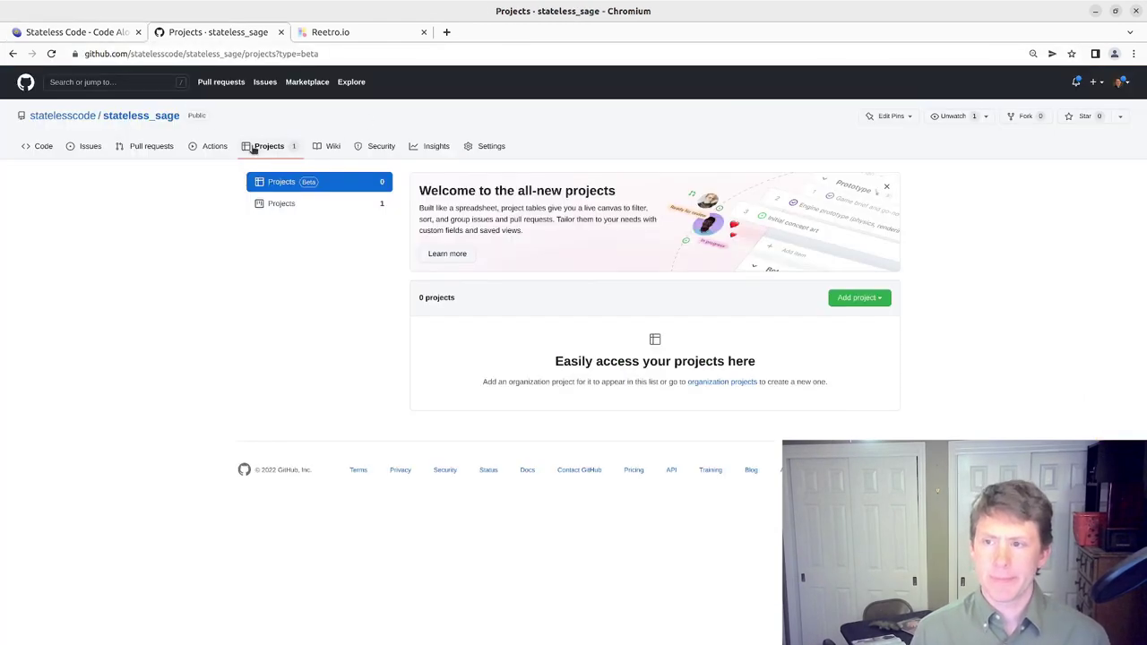
pyautogui.click(304, 204)
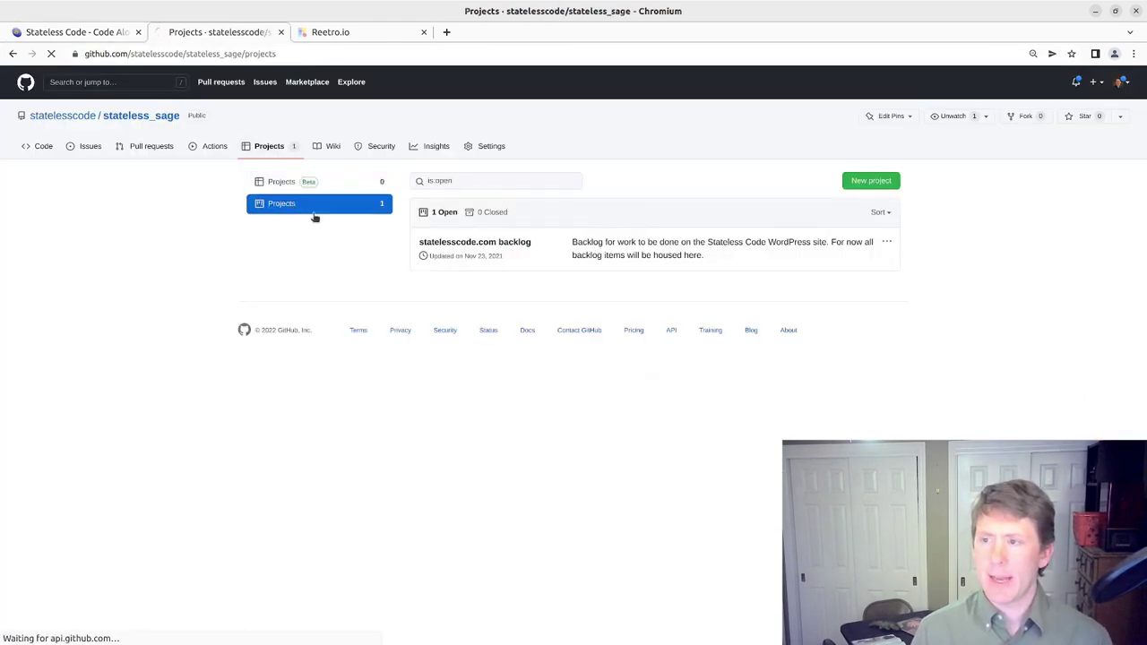
pyautogui.click(470, 244)
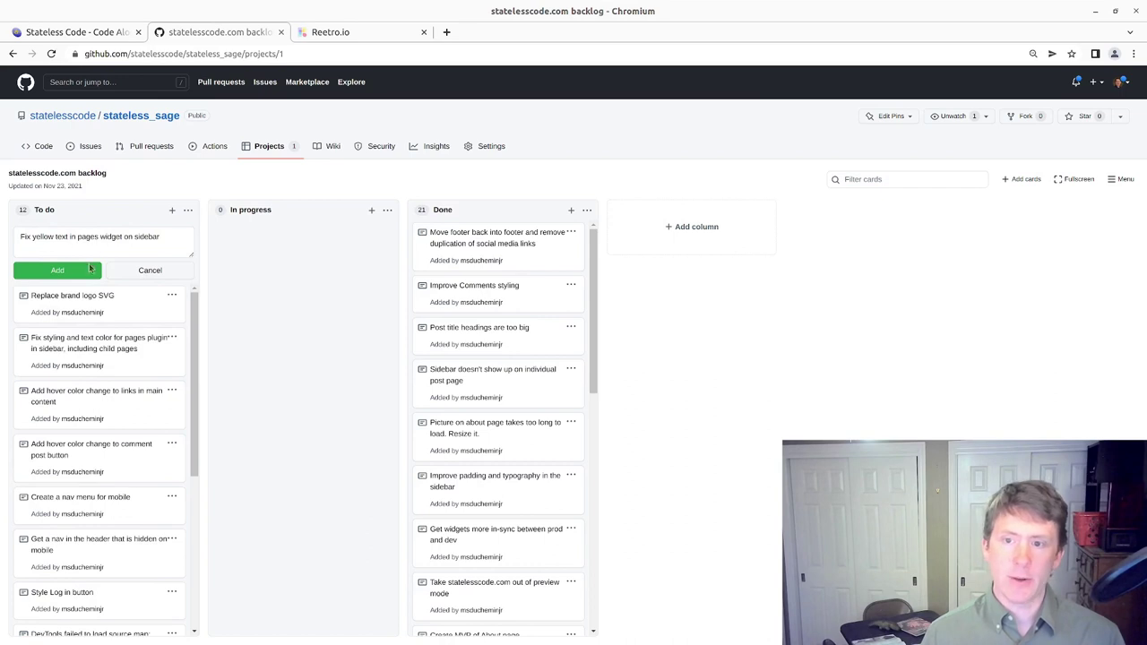
pyautogui.click(84, 274)
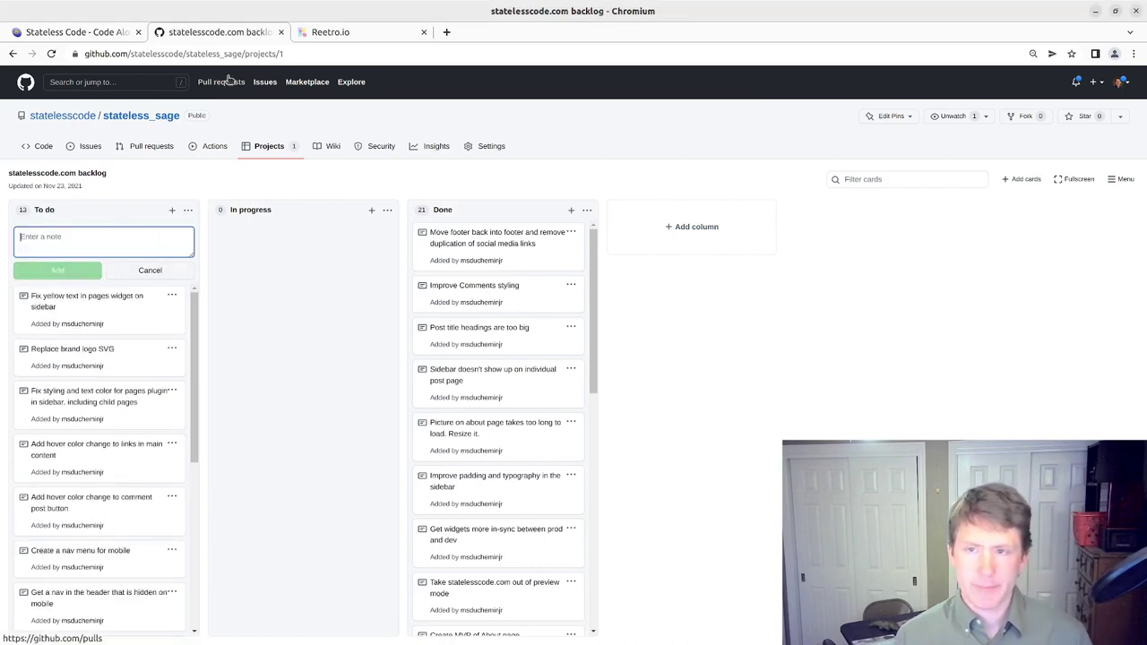
# Switch to the Reetro retrospective board and read the comment about WordPress DOM gotchas.
pyautogui.click(324, 34)
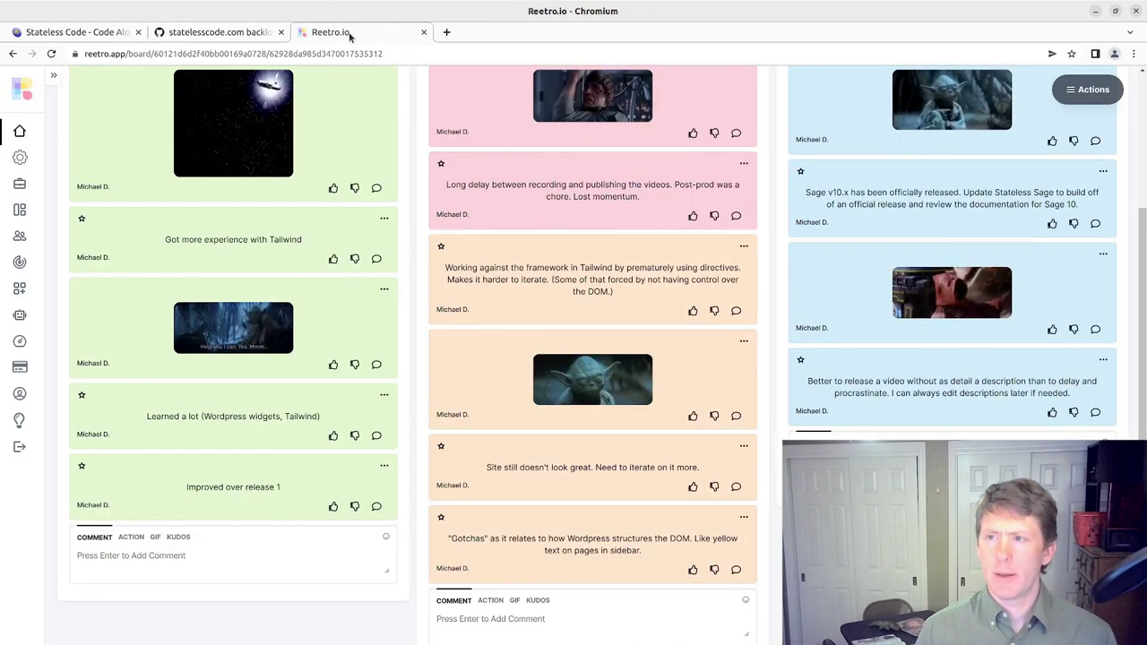
pyautogui.scroll(-1, 522, 507)
pyautogui.scroll(1, 523, 508)
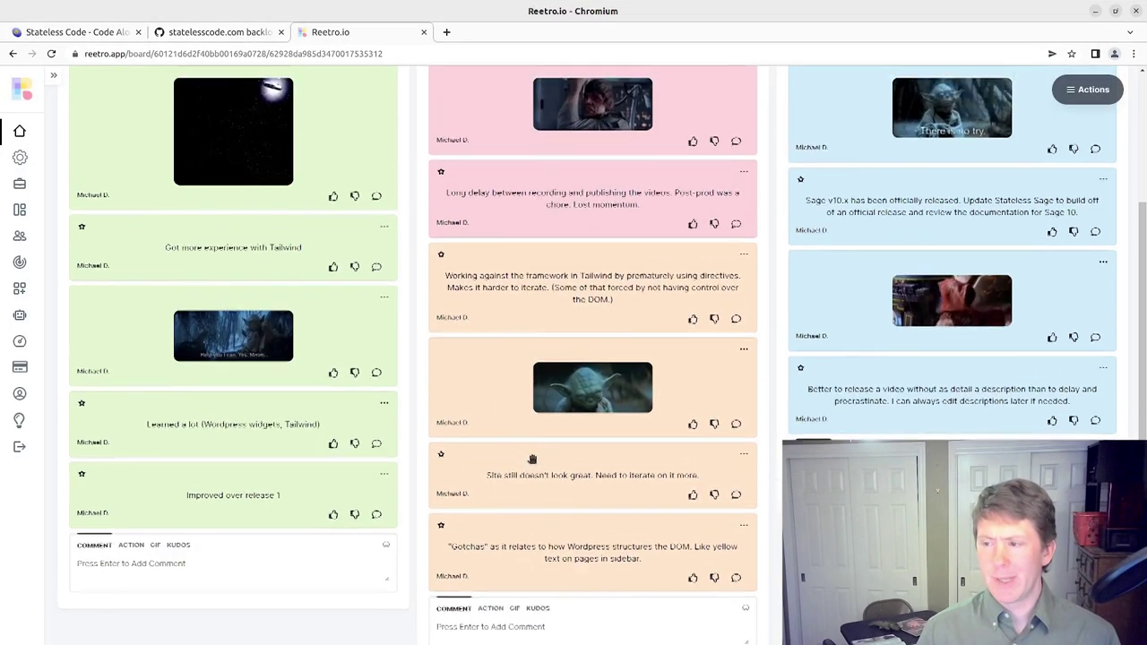
# On the Stateless Code site, open the Getting Started with Rails 7 Episode 3 post and examine its content and styling through to the footer.
pyautogui.click(76, 34)
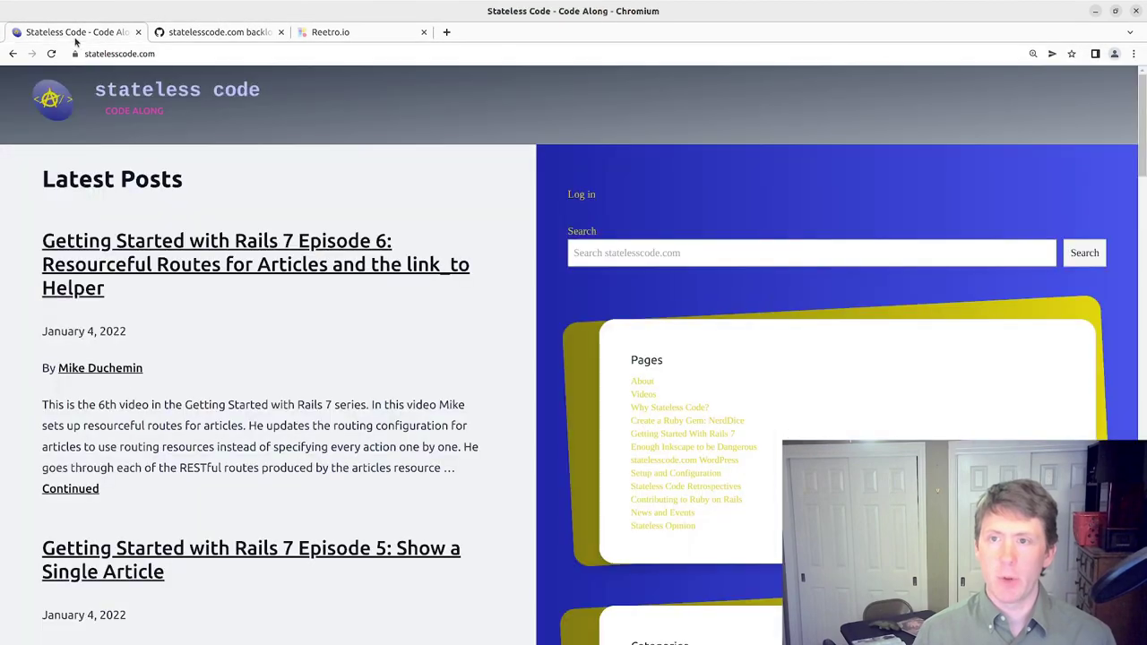
pyautogui.scroll(-1, 307, 446)
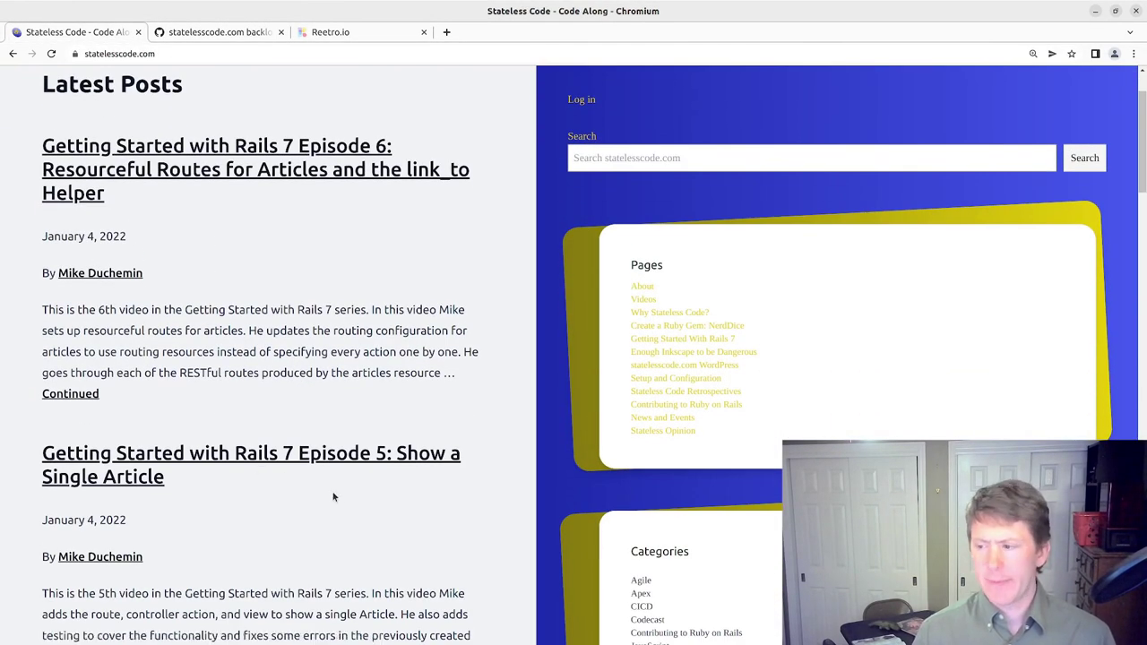
pyautogui.scroll(-6, 418, 501)
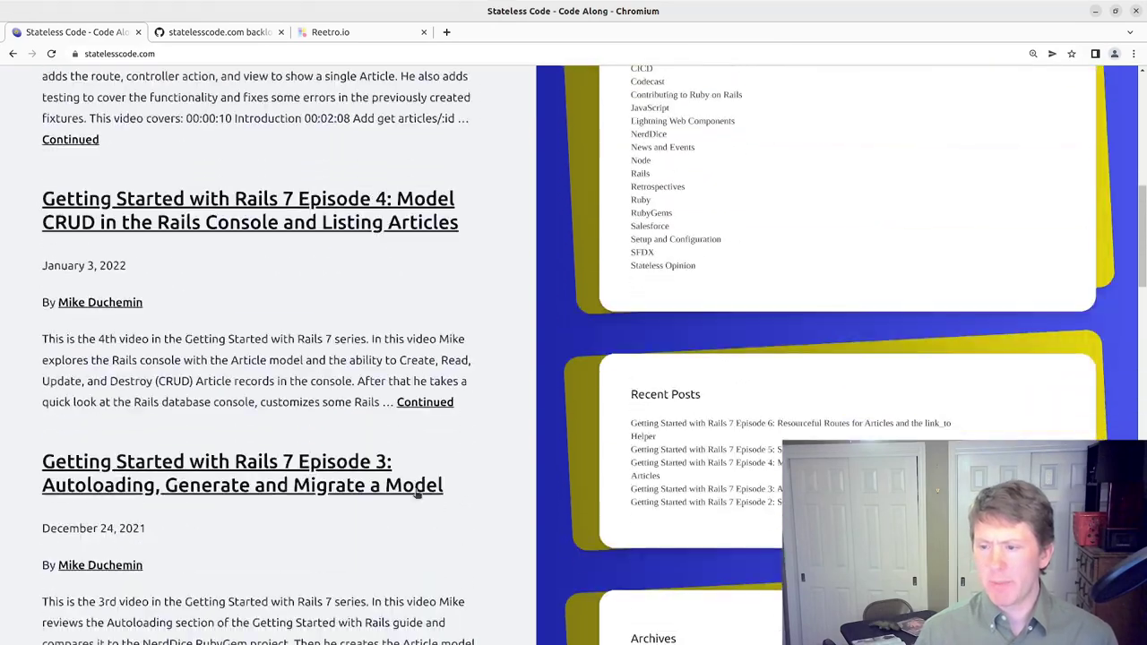
pyautogui.scroll(1, 408, 498)
pyautogui.click(276, 529)
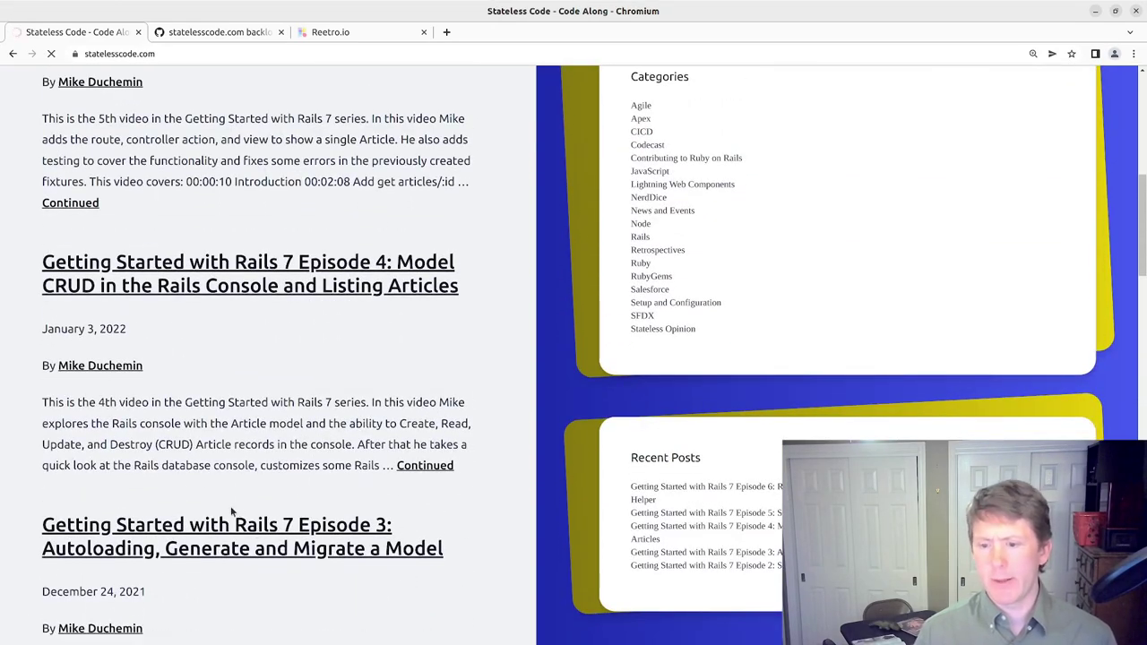
pyautogui.scroll(-2, 275, 450)
pyautogui.scroll(-10, 275, 450)
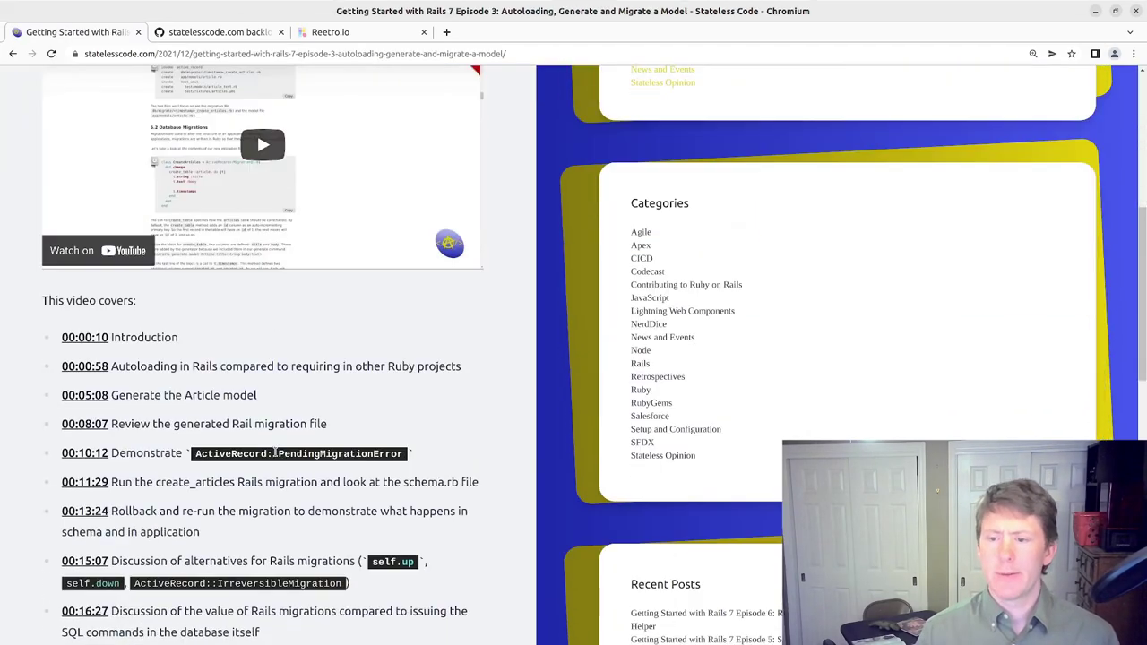
pyautogui.scroll(-1, 224, 430)
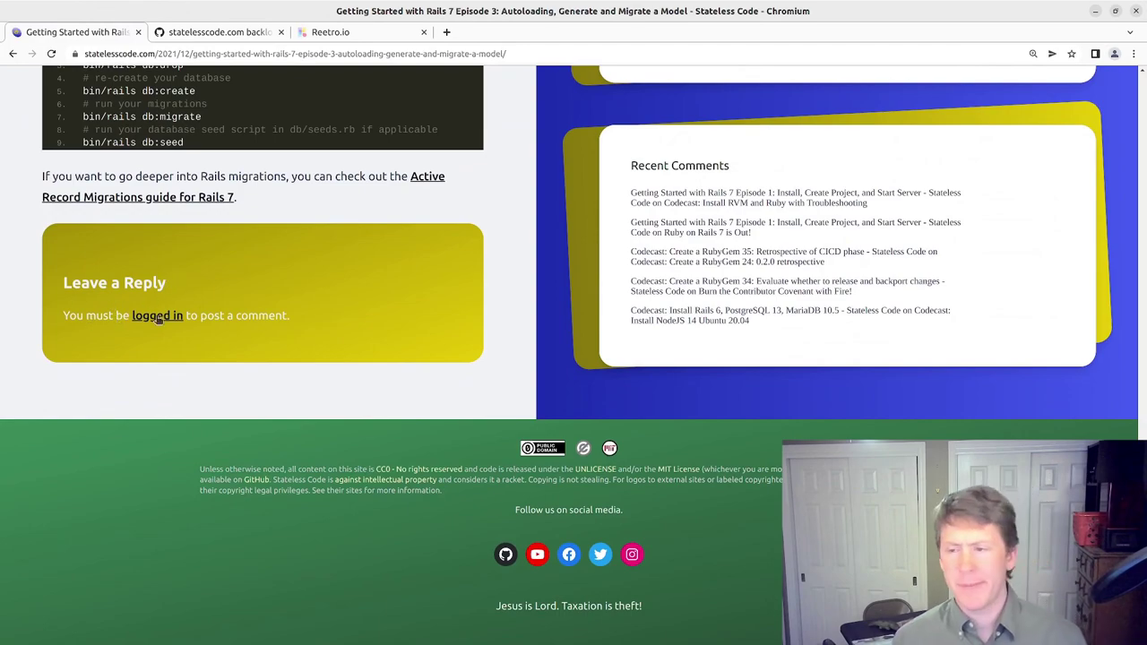
pyautogui.scroll(10, 158, 319)
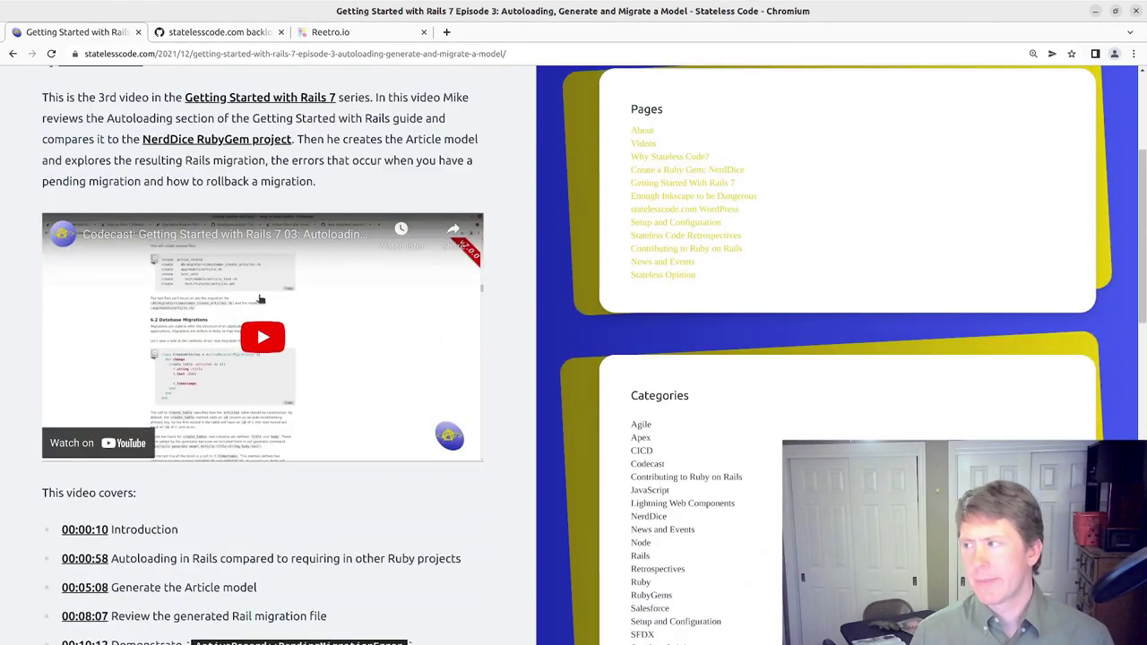
pyautogui.scroll(4, 259, 298)
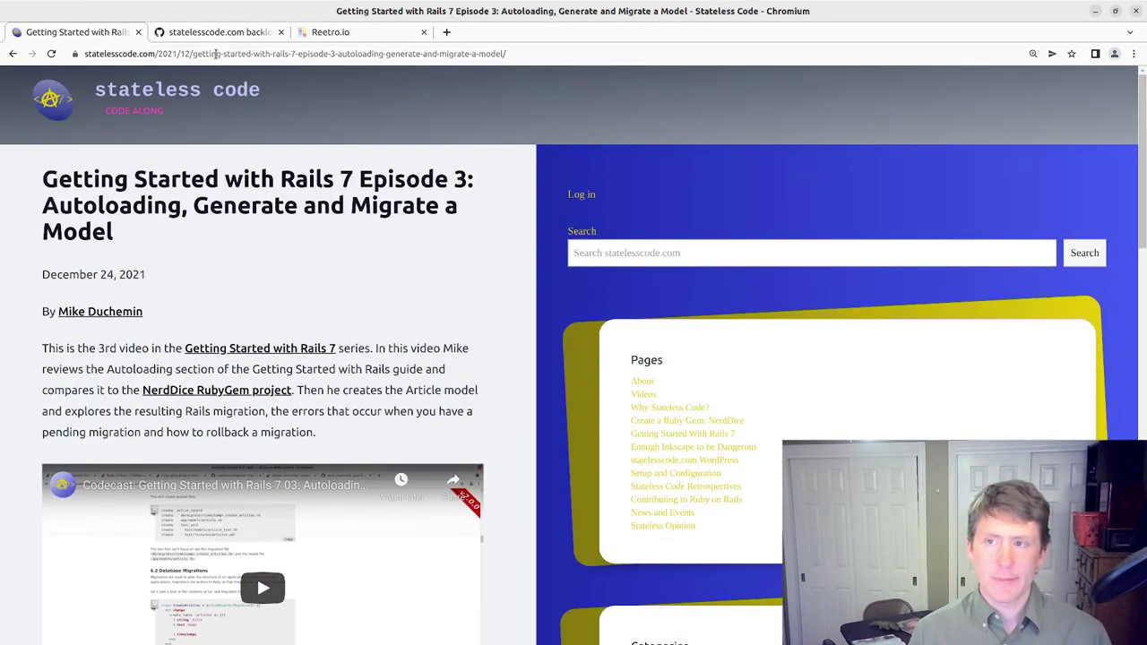
# Return to the Reetro board and review the retrospective comments in all three columns, including the Sage v10.x upgrade card.
pyautogui.click(215, 34)
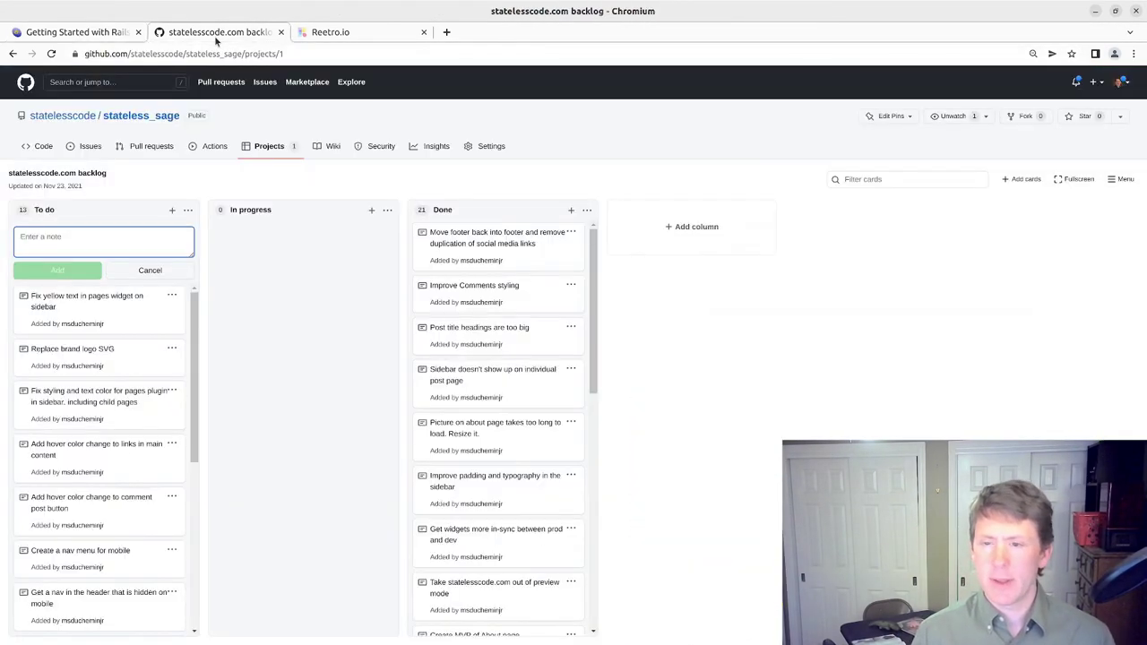
pyautogui.click(112, 31)
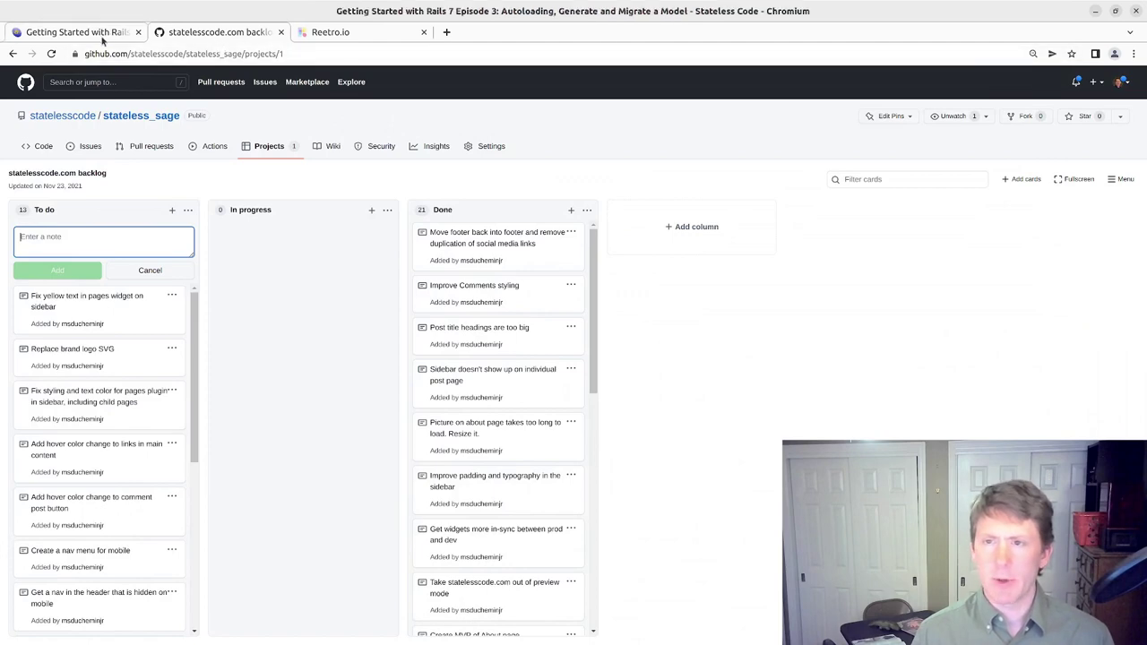
pyautogui.click(218, 33)
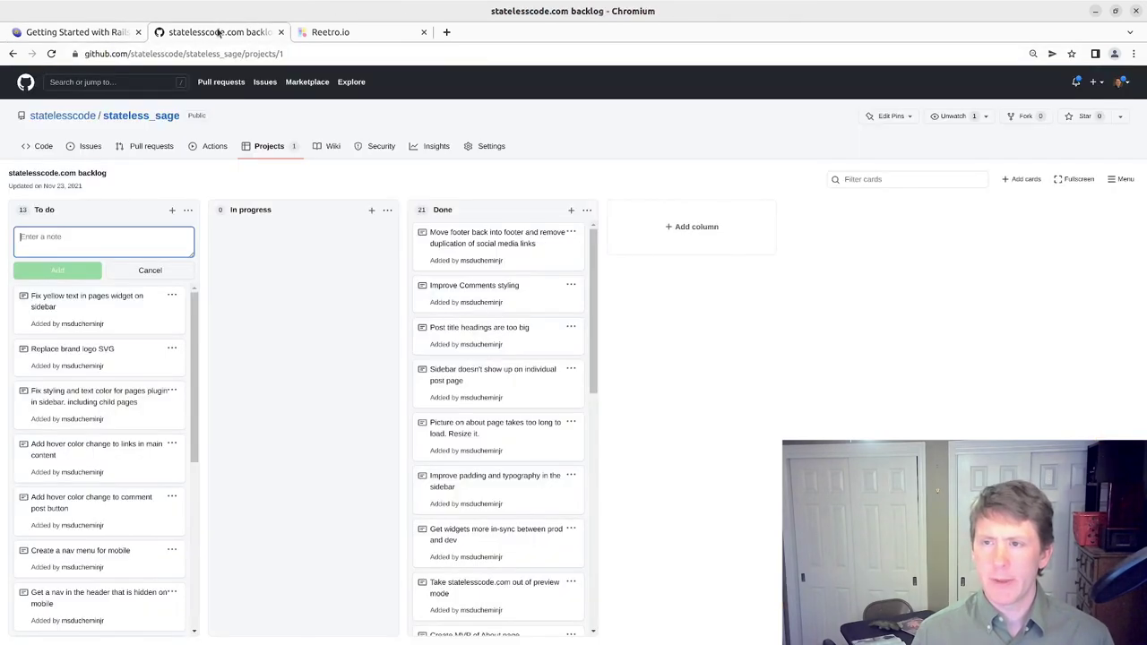
pyautogui.click(347, 34)
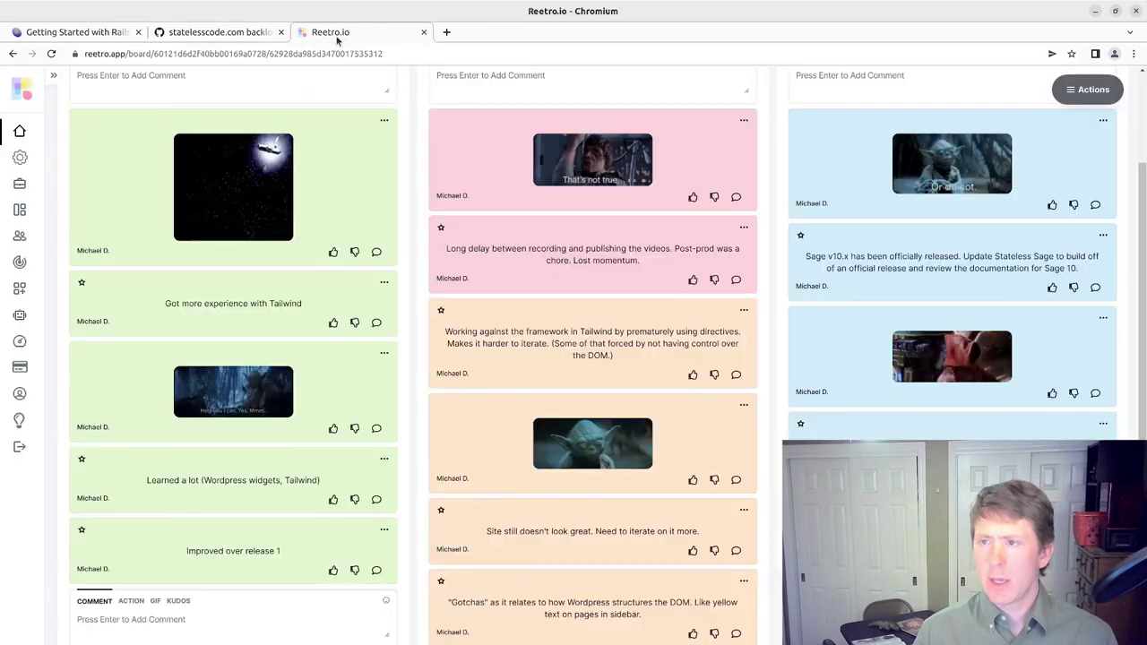
pyautogui.scroll(-1, 519, 538)
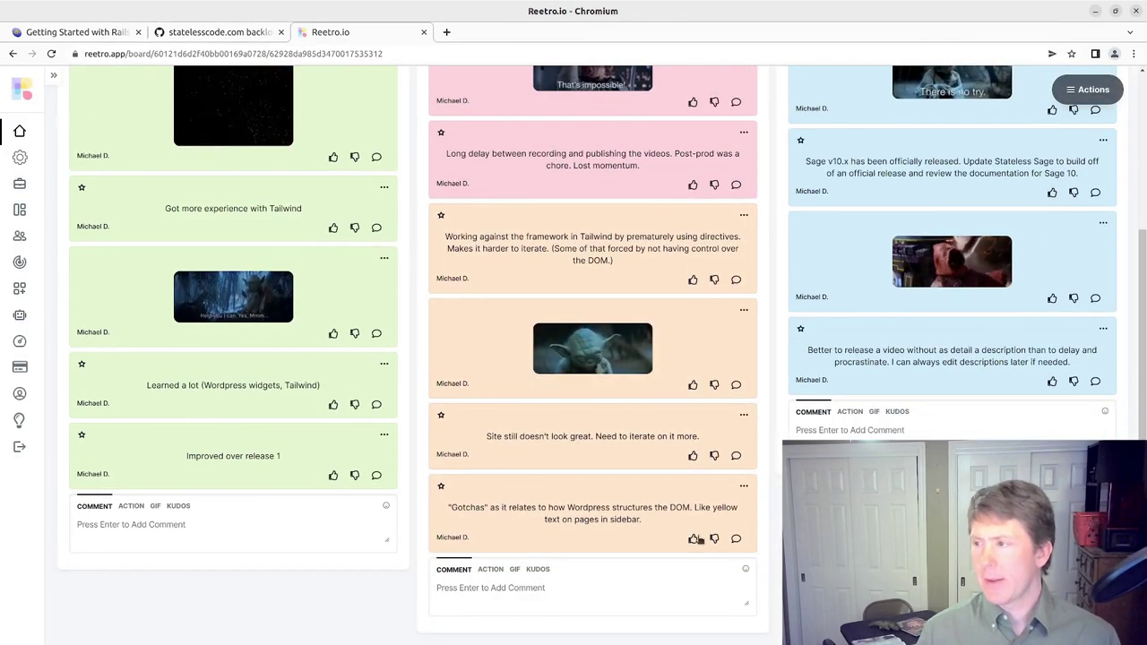
pyautogui.scroll(1, 681, 539)
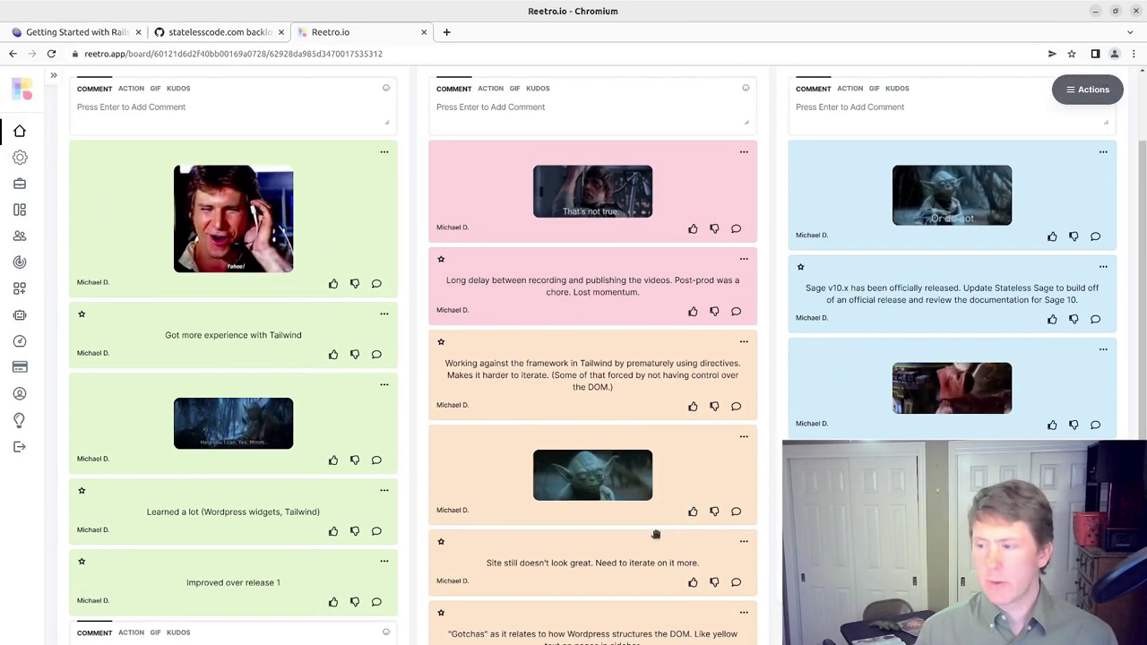
pyautogui.scroll(-1, 653, 534)
pyautogui.scroll(-1, 652, 533)
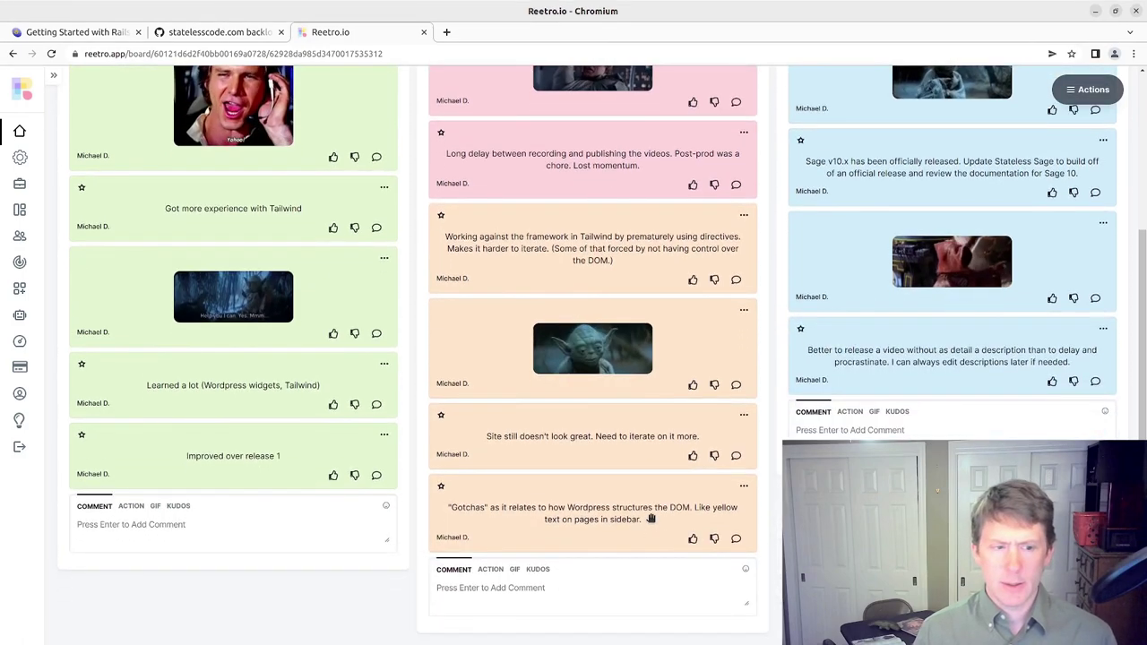
pyautogui.scroll(1, 671, 516)
pyautogui.scroll(3, 670, 516)
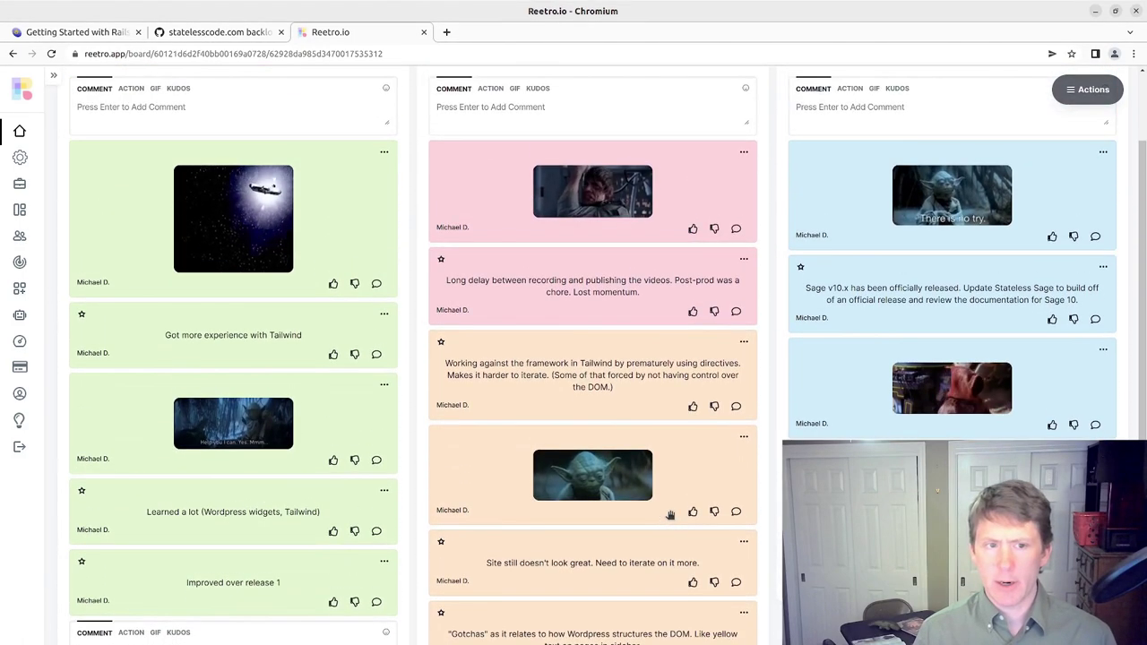
pyautogui.scroll(-2, 670, 513)
pyautogui.scroll(-1, 670, 514)
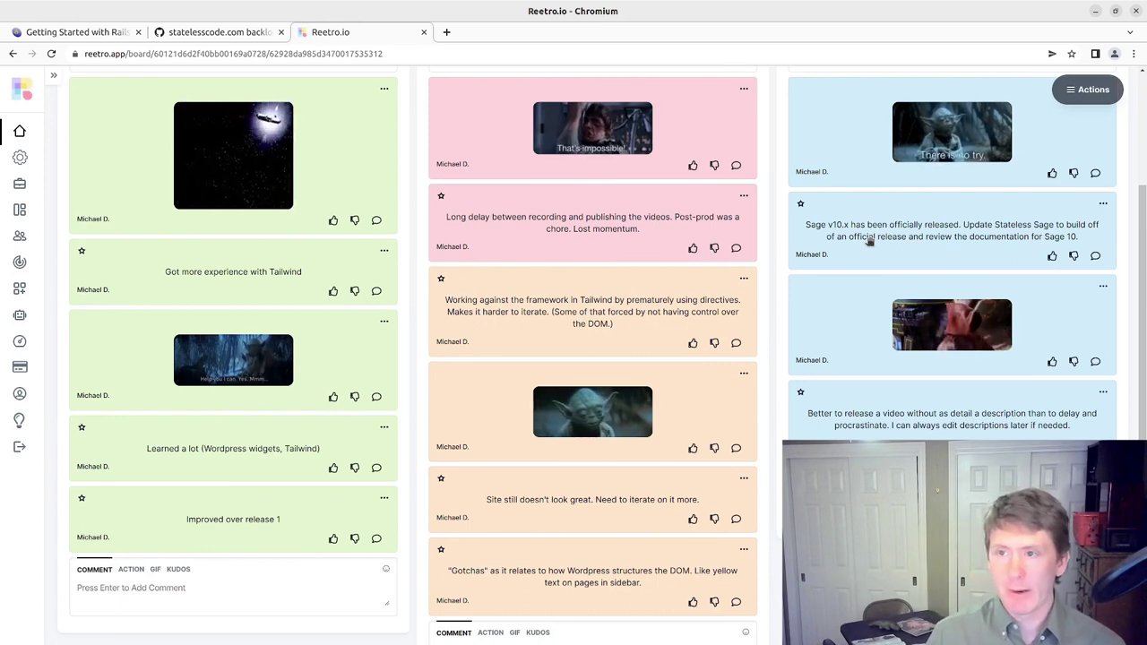
# Open github.com/roots/sage in a new browser tab and check the repository's Releases section.
pyautogui.click(217, 33)
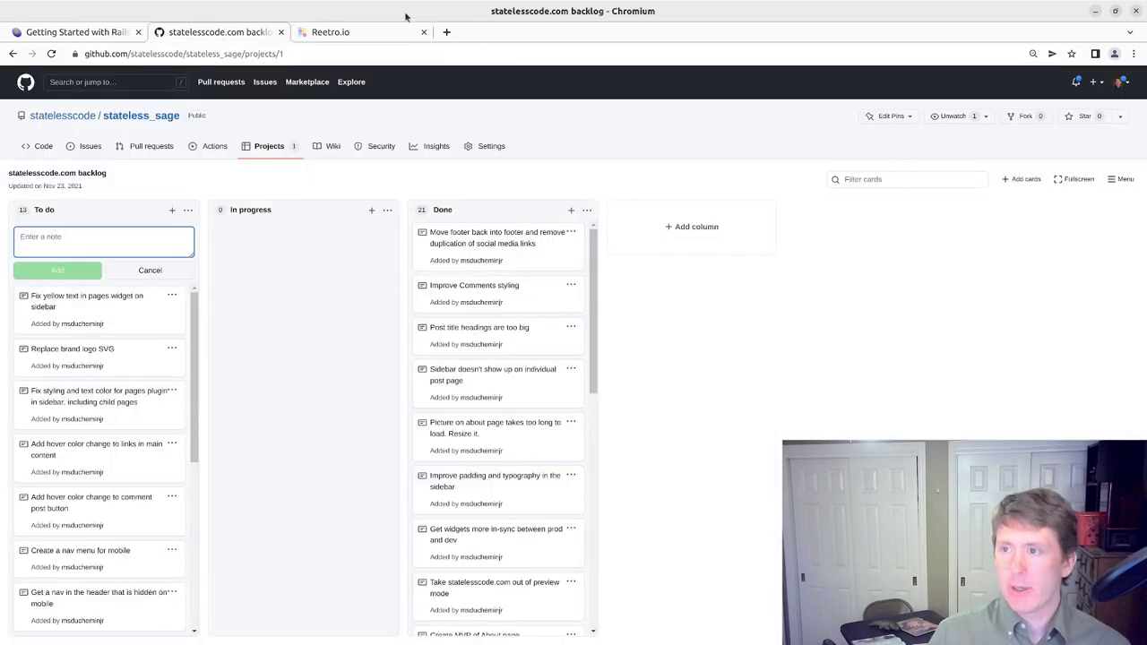
pyautogui.click(446, 31)
pyautogui.write('gi')
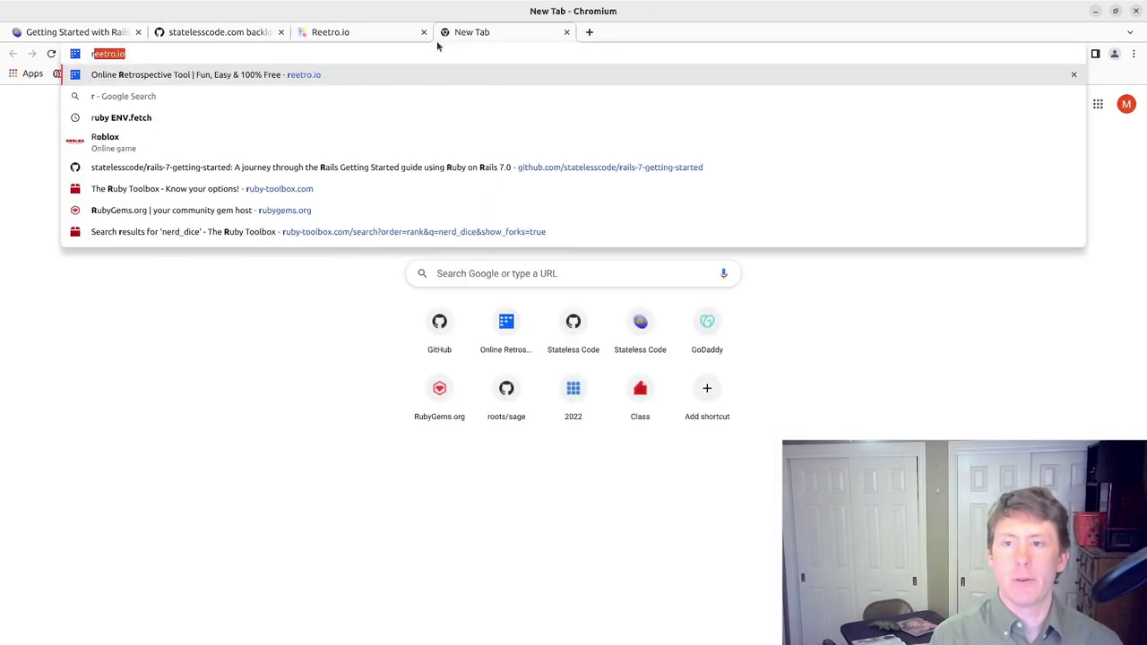
pyautogui.write('thub.com/')
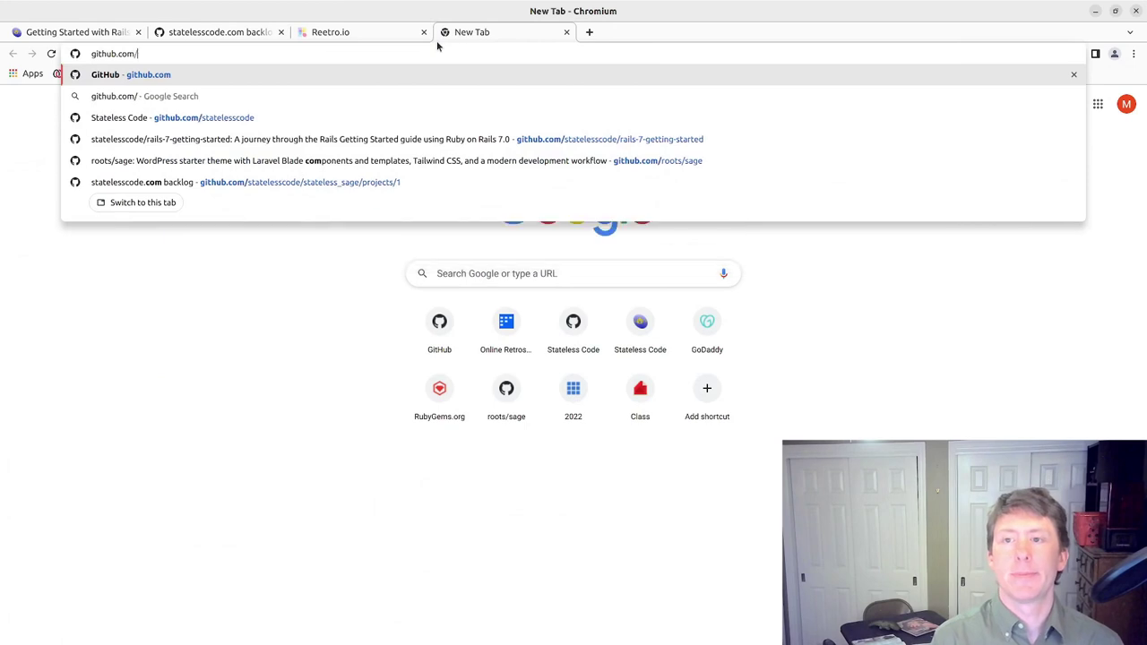
pyautogui.write('roots/sage')
pyautogui.press('Return')
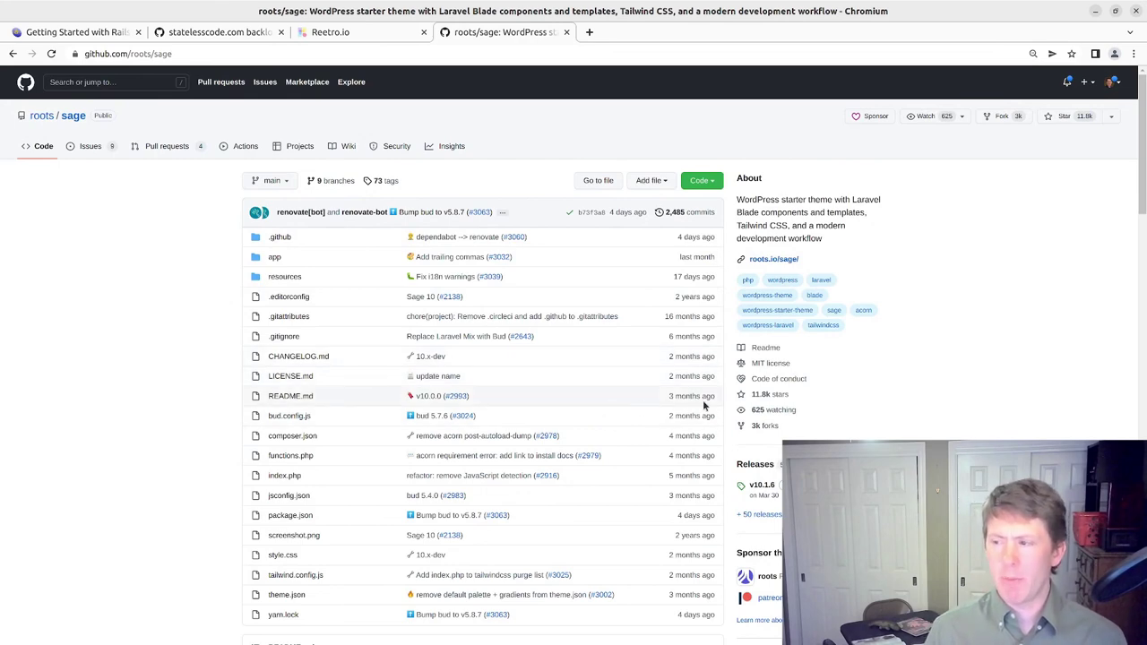
pyautogui.scroll(-1, 755, 428)
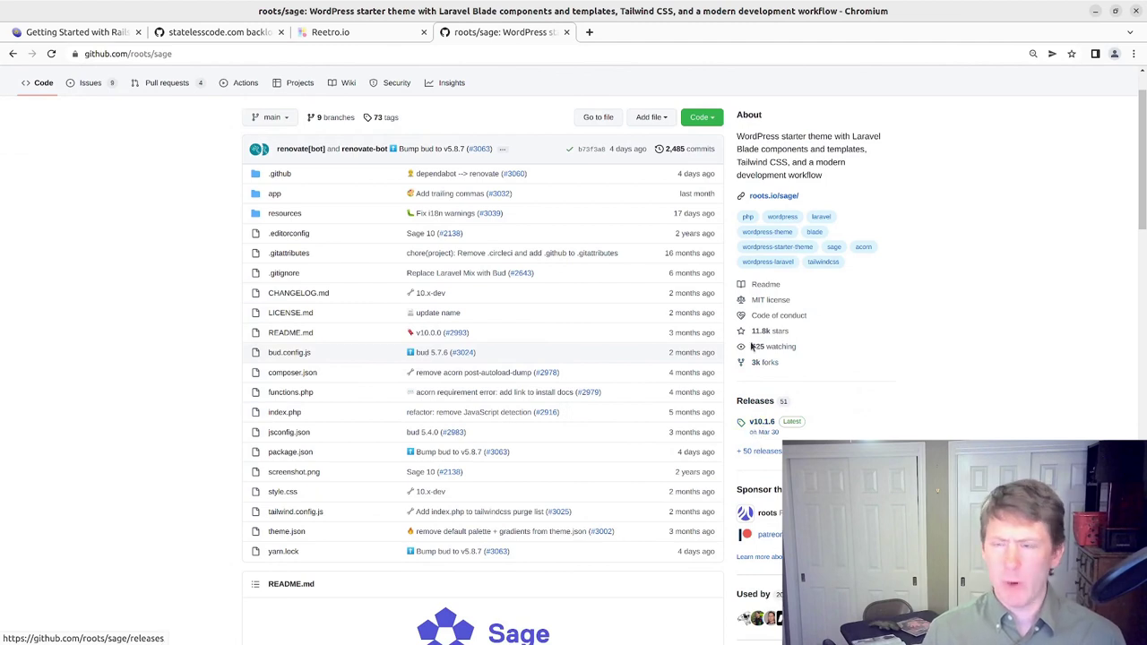
# Add the note "Upgrade to use an officially released version of Sage" to the backlog's To do column and look over its cards.
pyautogui.click(178, 37)
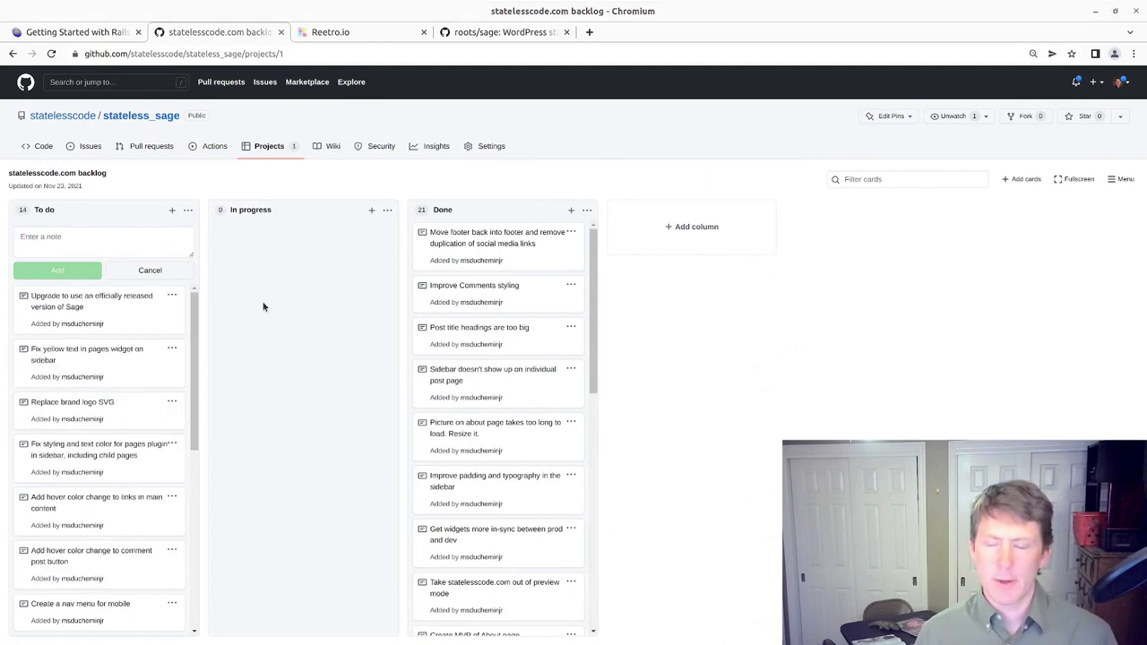
pyautogui.scroll(-10, 72, 354)
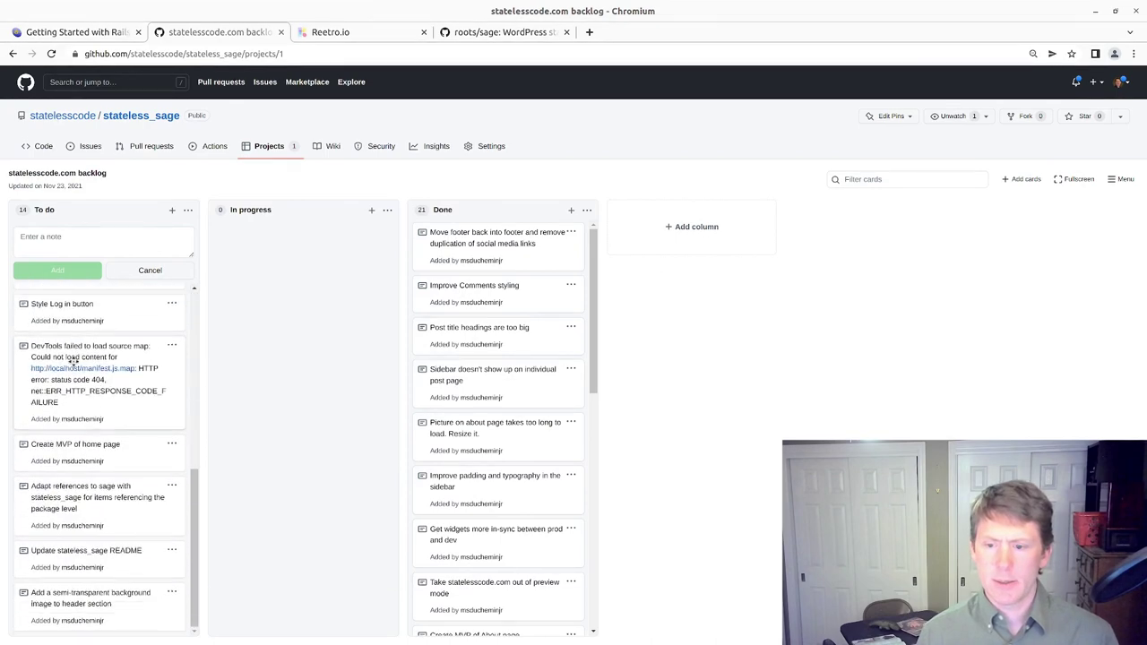
pyautogui.scroll(10, 73, 358)
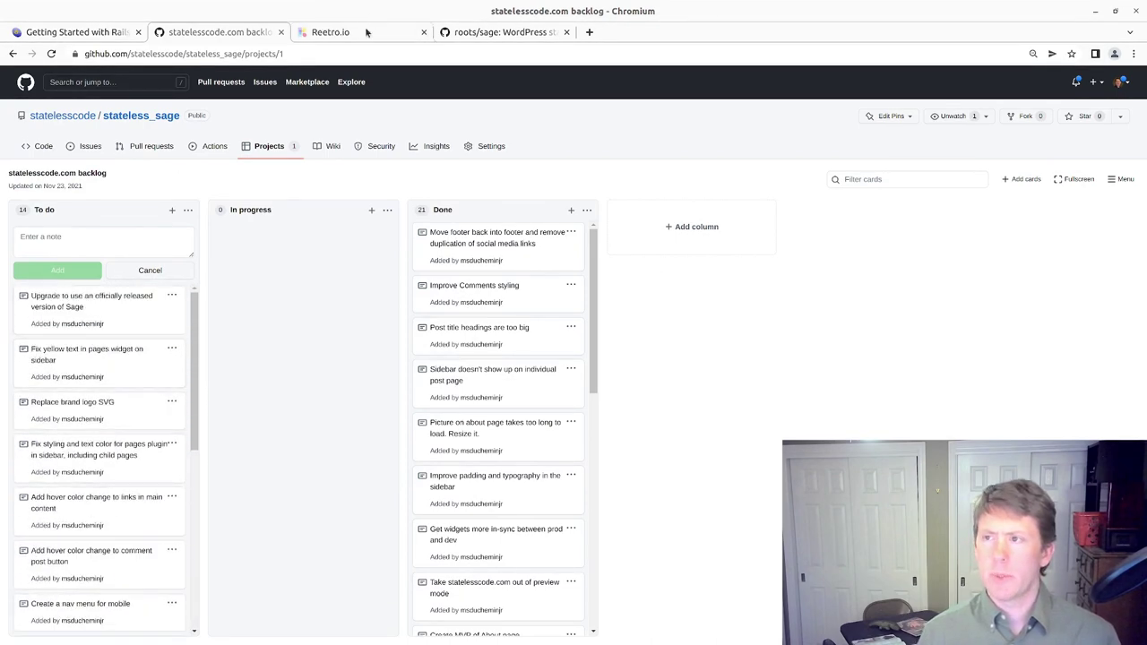
# Glance at the Rails 7 Episode 3 post, return to the Reetro board and review its remaining comments down to the last action item.
pyautogui.click(76, 33)
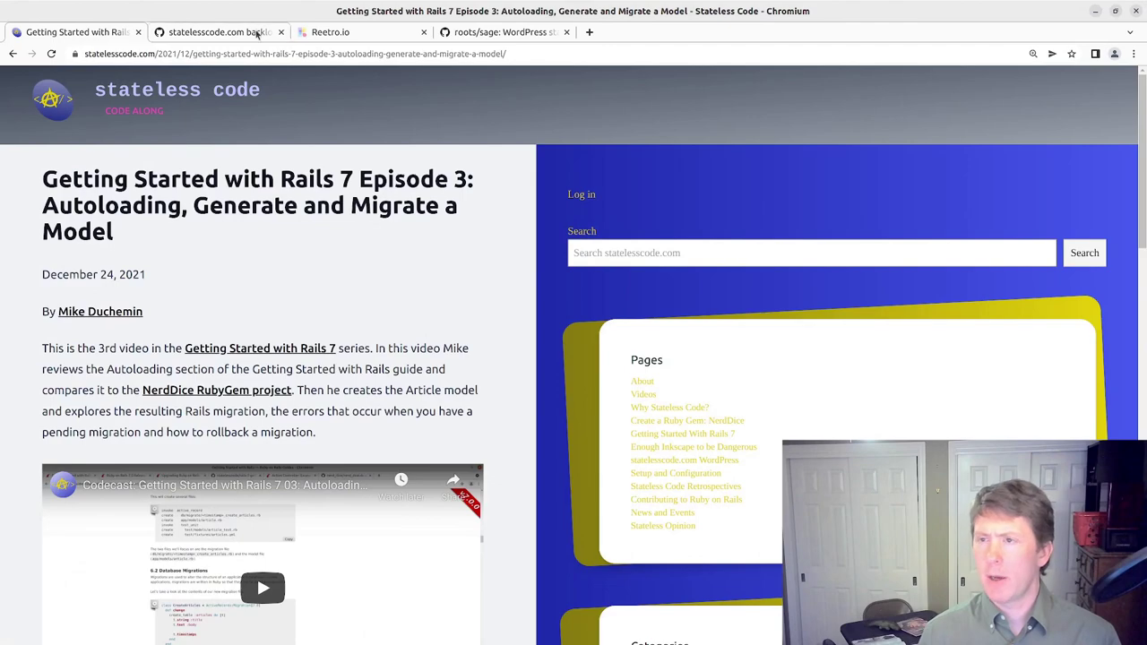
pyautogui.click(376, 32)
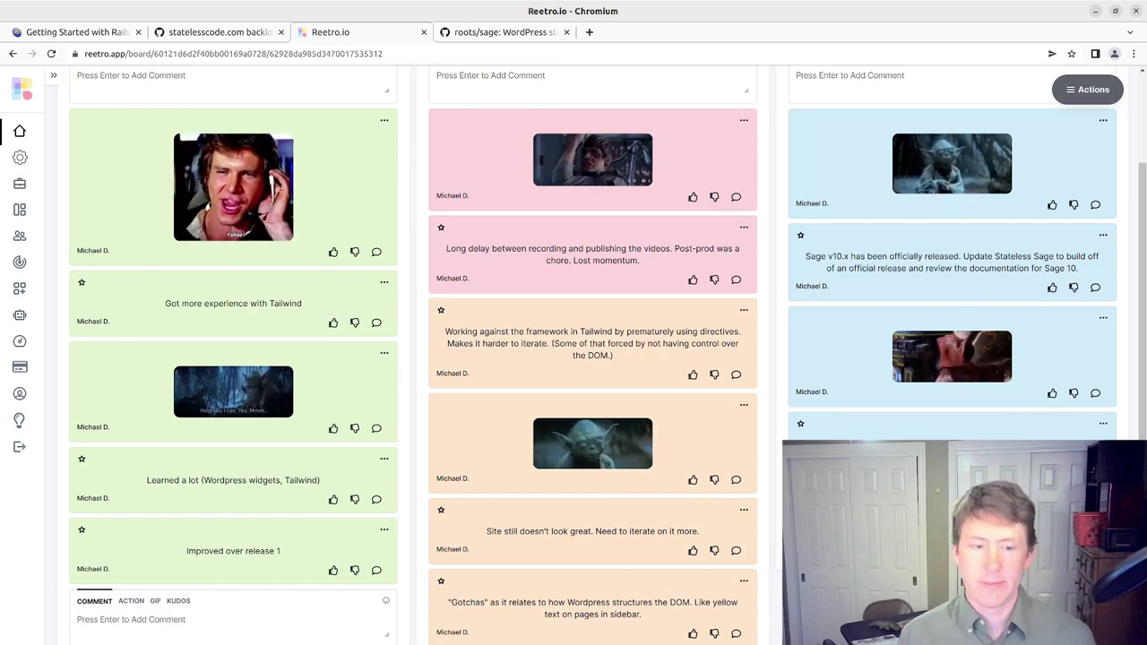
pyautogui.scroll(-1, 574, 358)
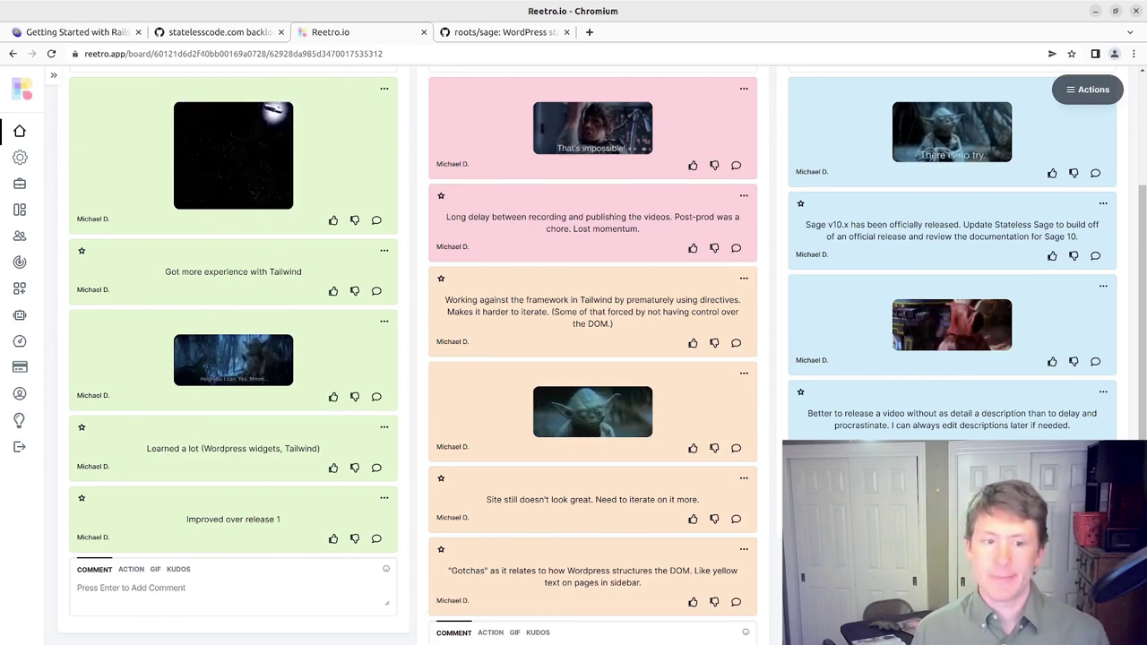
pyautogui.scroll(-1, 574, 359)
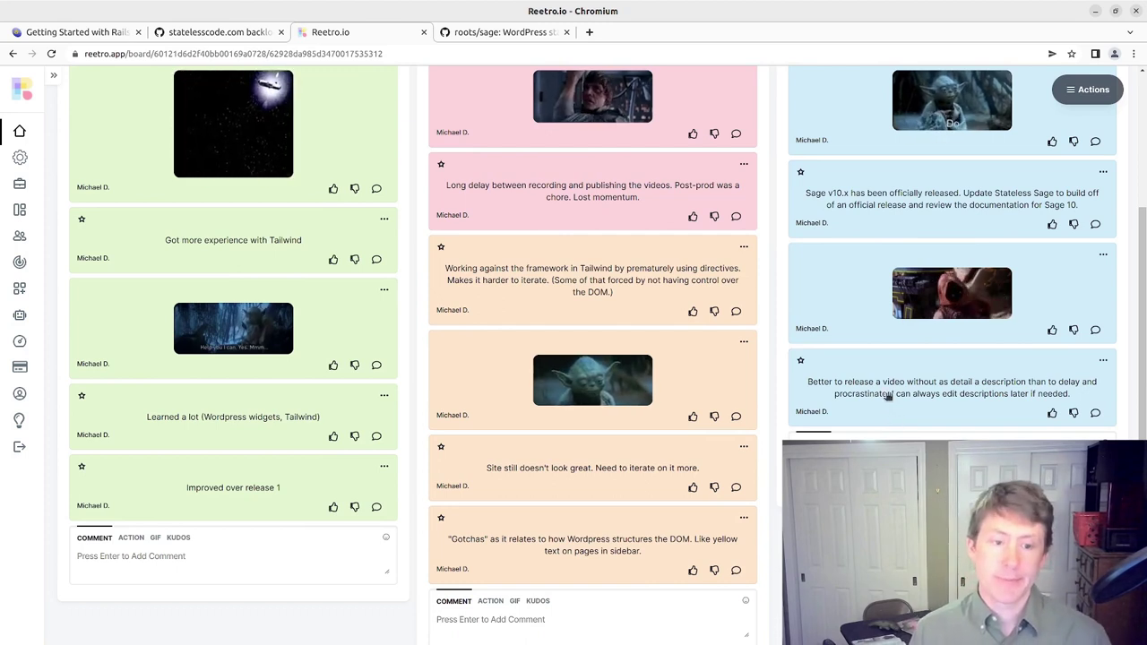
pyautogui.scroll(-1, 890, 394)
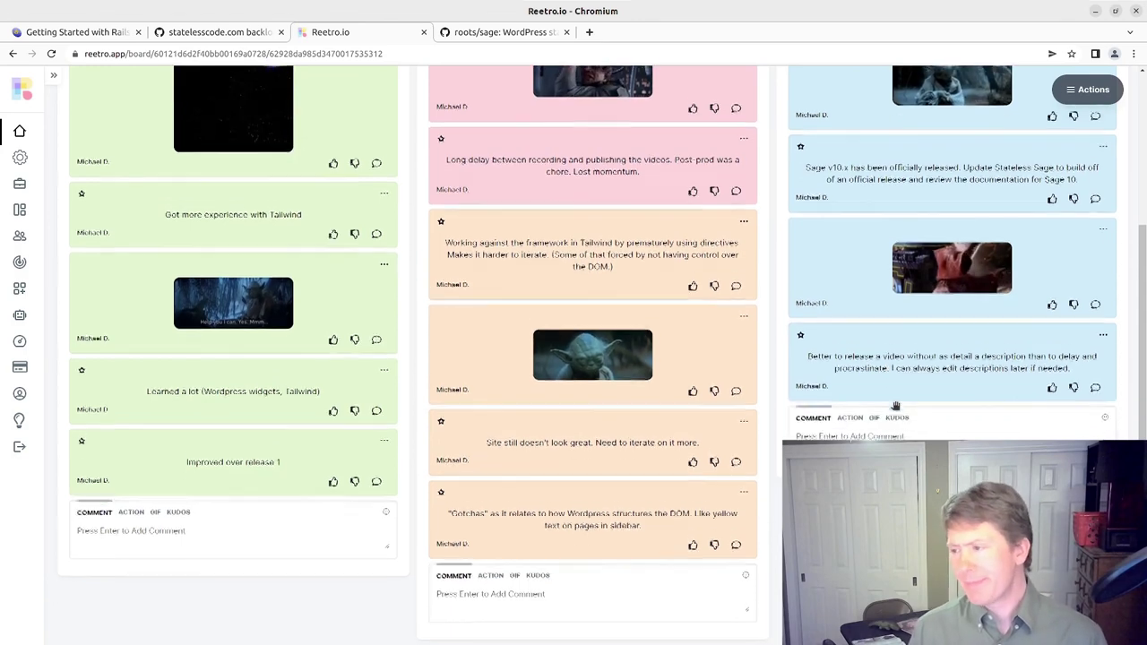
pyautogui.scroll(3, 889, 428)
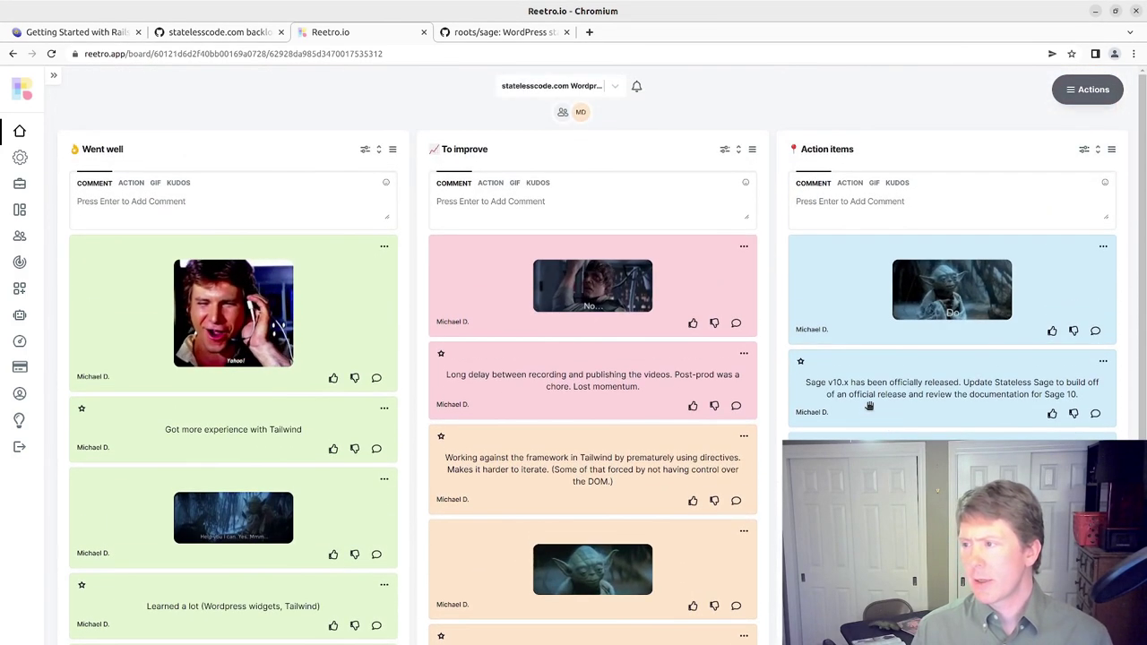
# Switch Reetro from the current retrospective to the Combined Action Items Board.
pyautogui.click(616, 86)
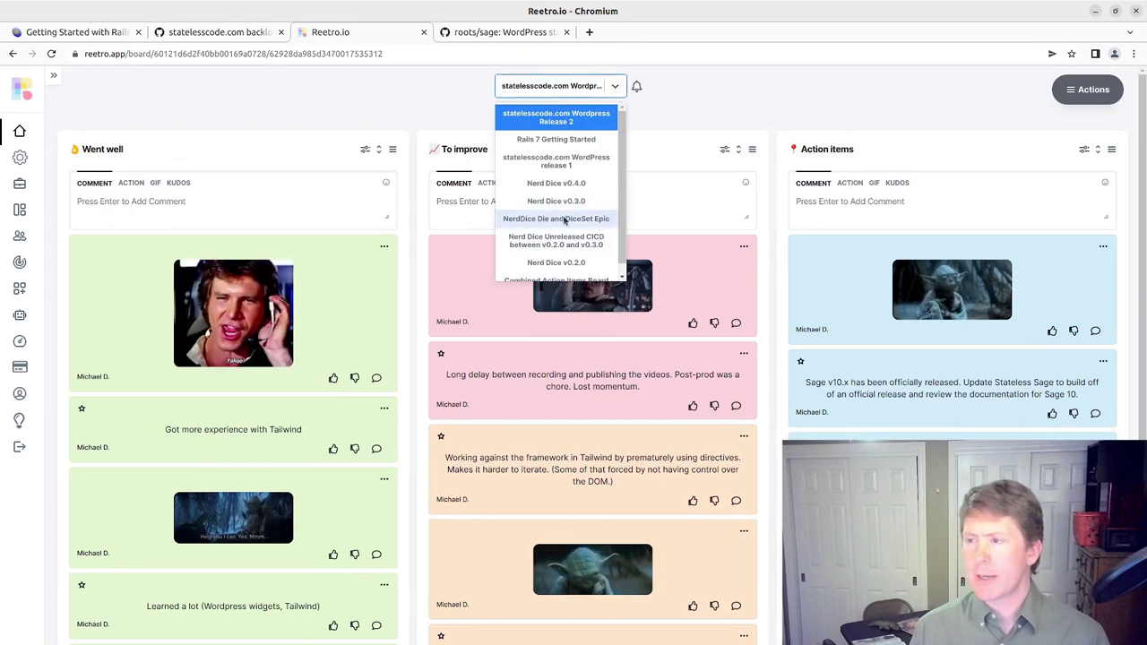
pyautogui.scroll(-1, 550, 235)
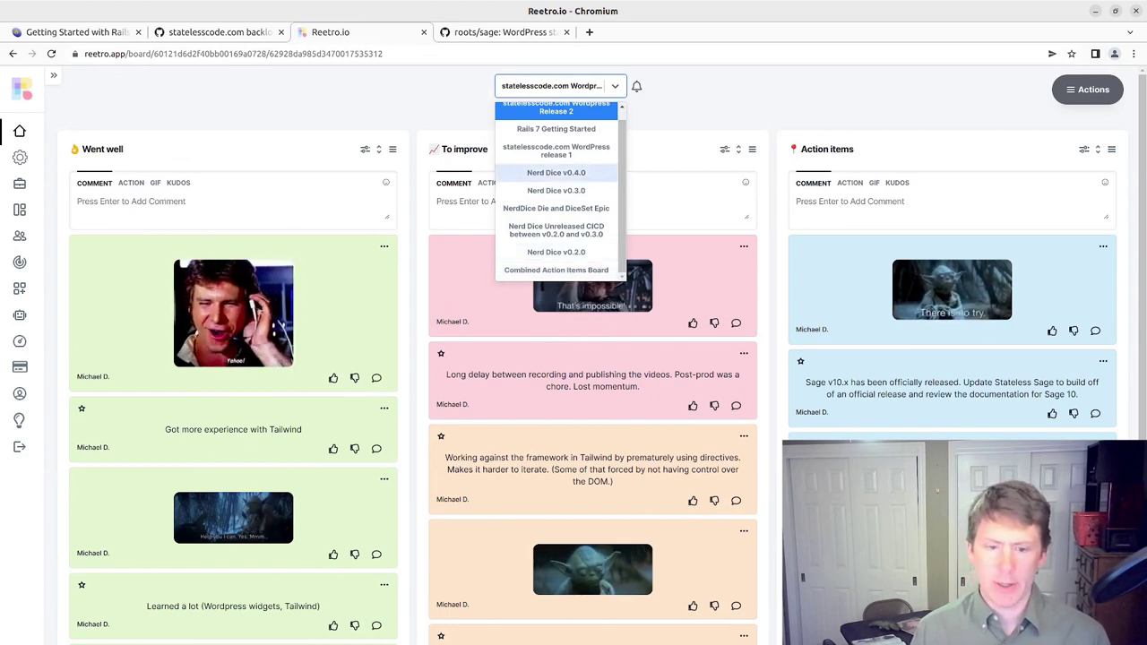
pyautogui.scroll(-3, 556, 172)
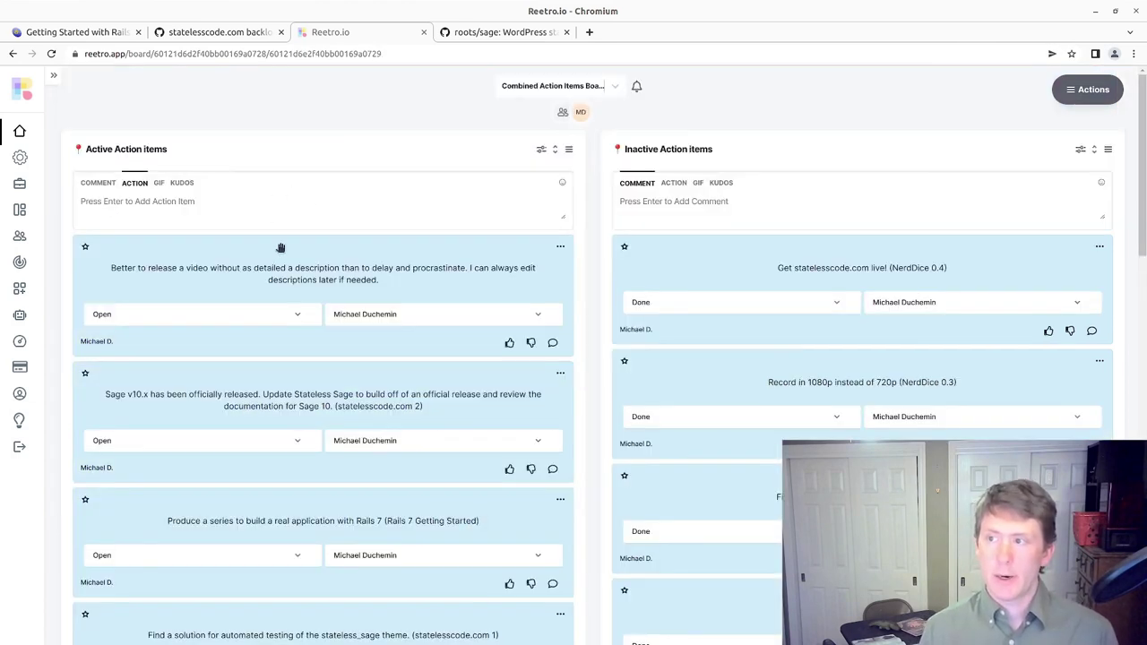
# Review the first active action items and check the status options of "Produce a series to build a real application with Rails 7".
pyautogui.scroll(-1, 231, 323)
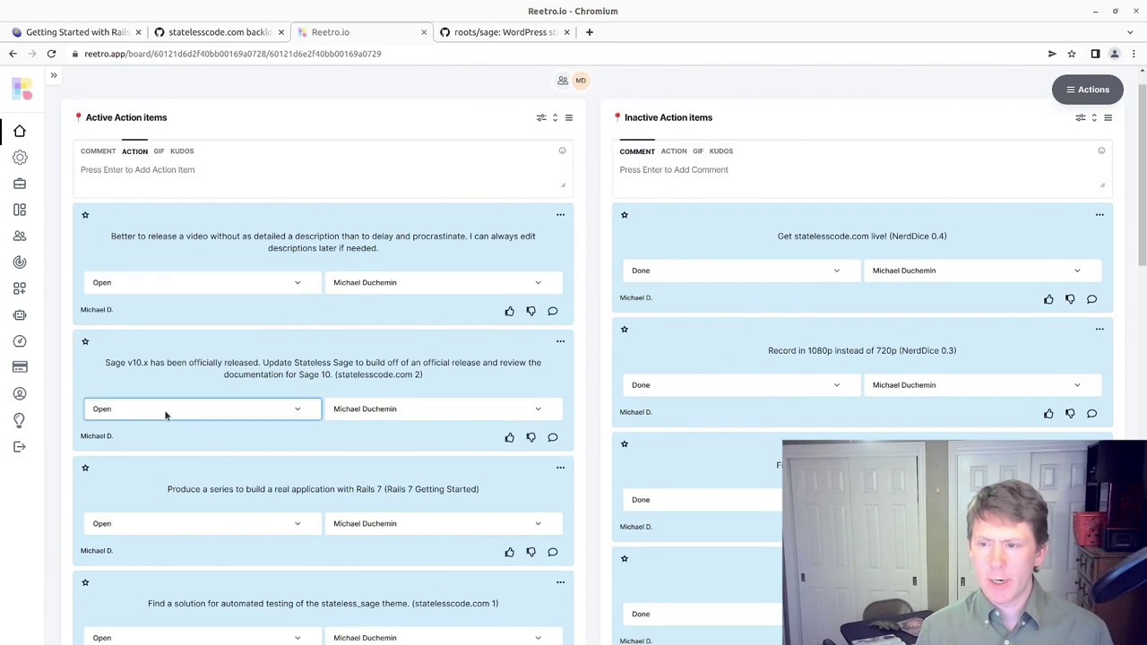
pyautogui.scroll(-3, 154, 419)
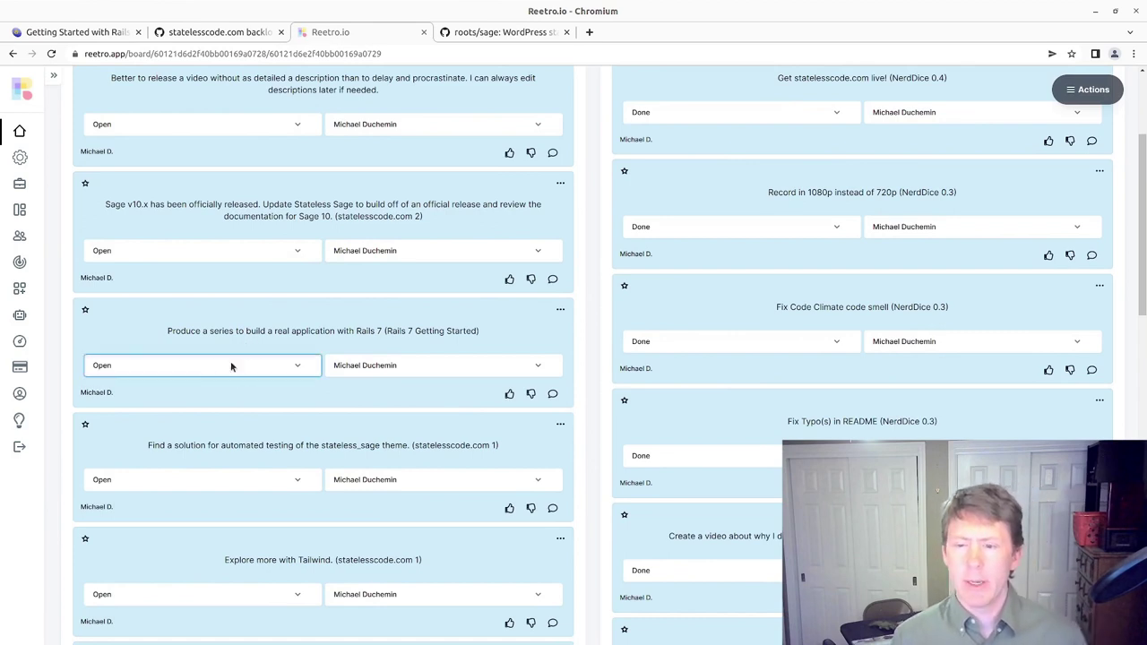
pyautogui.scroll(-1, 230, 364)
pyautogui.click(227, 335)
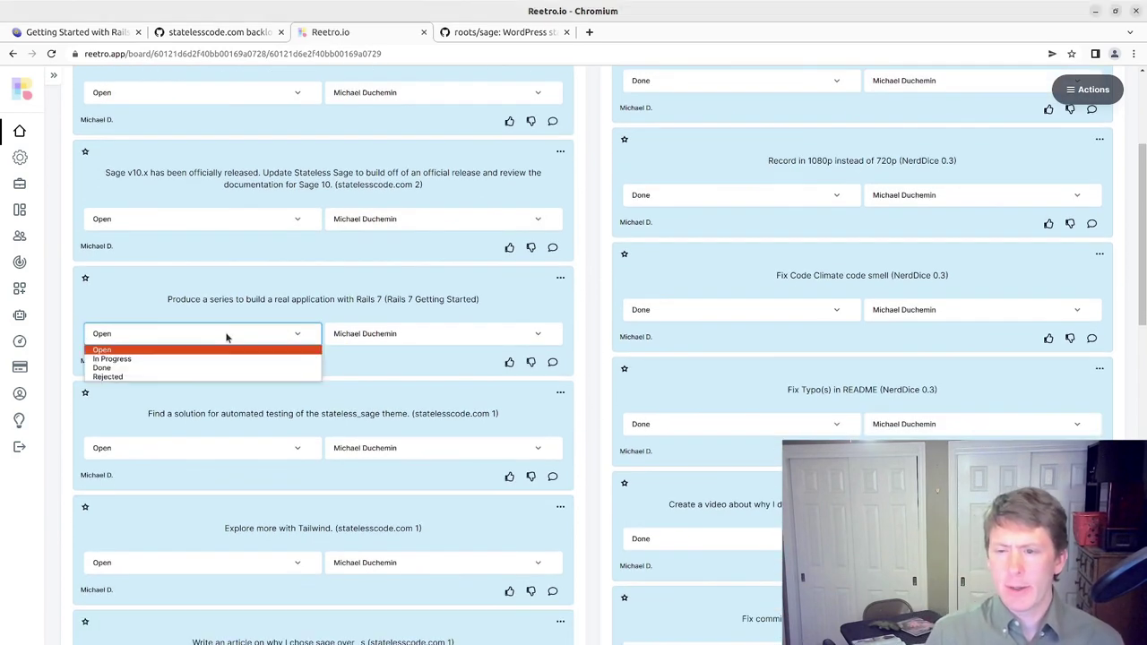
pyautogui.click(227, 337)
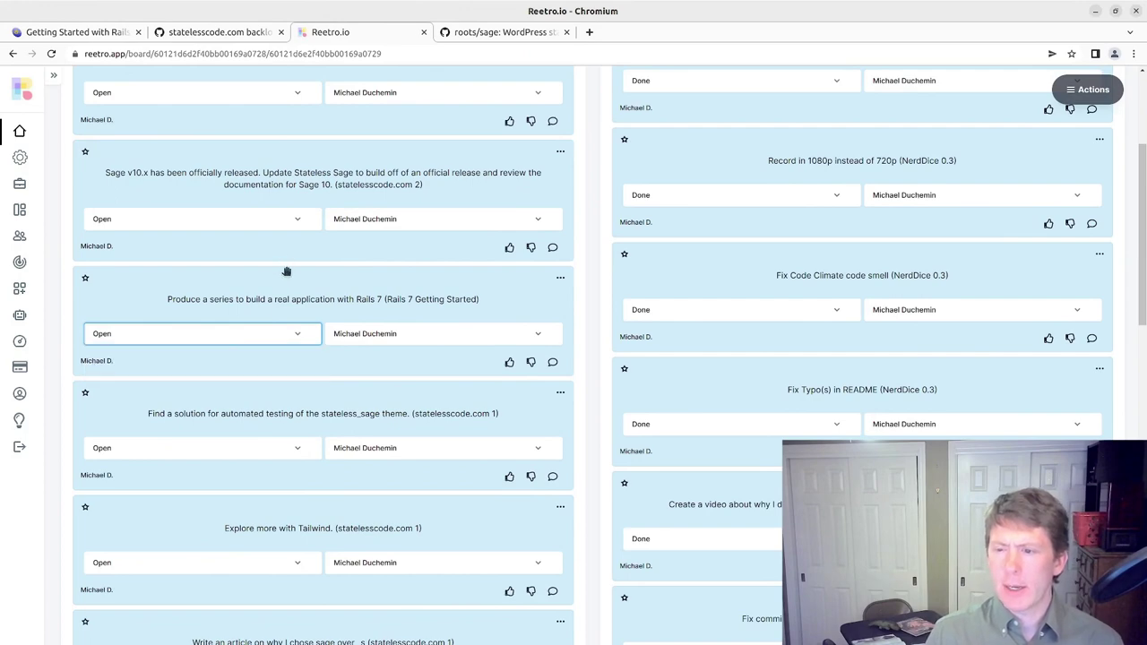
# Set the status of the active action item "Explore more with Tailwind" to In Progress.
pyautogui.scroll(-1, 285, 272)
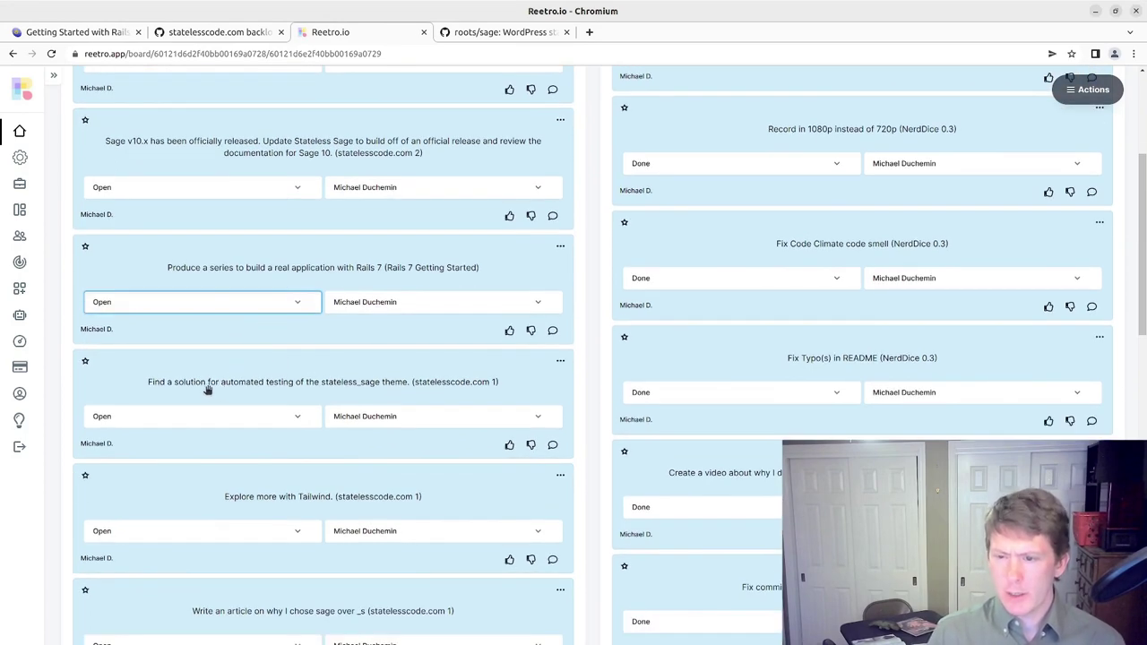
pyautogui.scroll(-3, 207, 388)
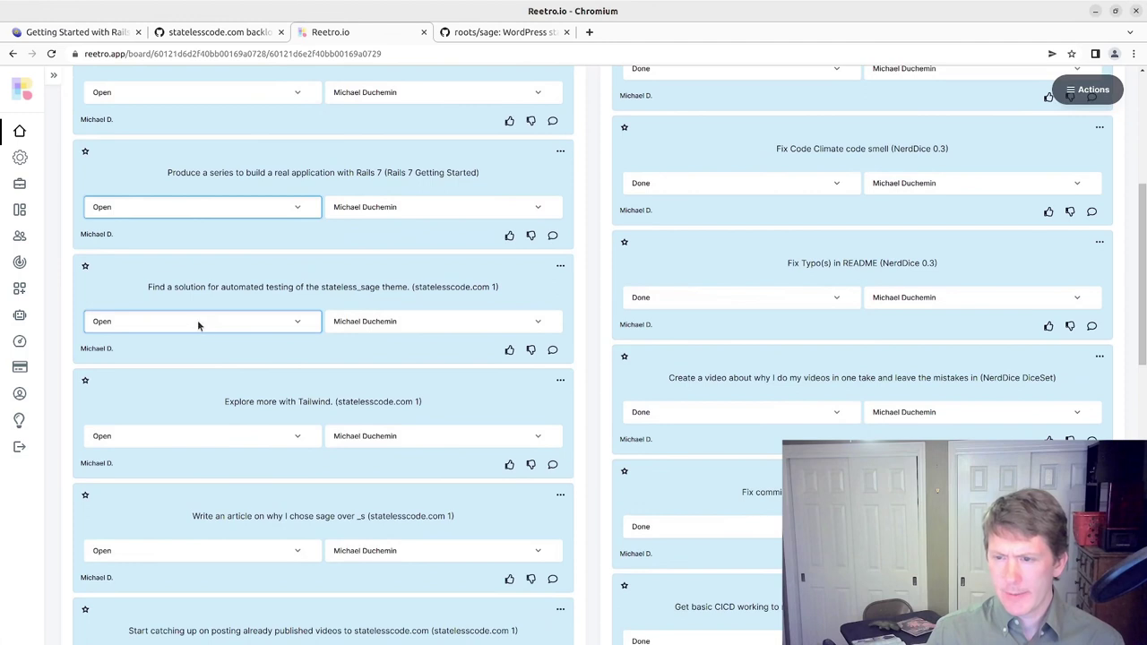
pyautogui.click(164, 450)
pyautogui.click(147, 459)
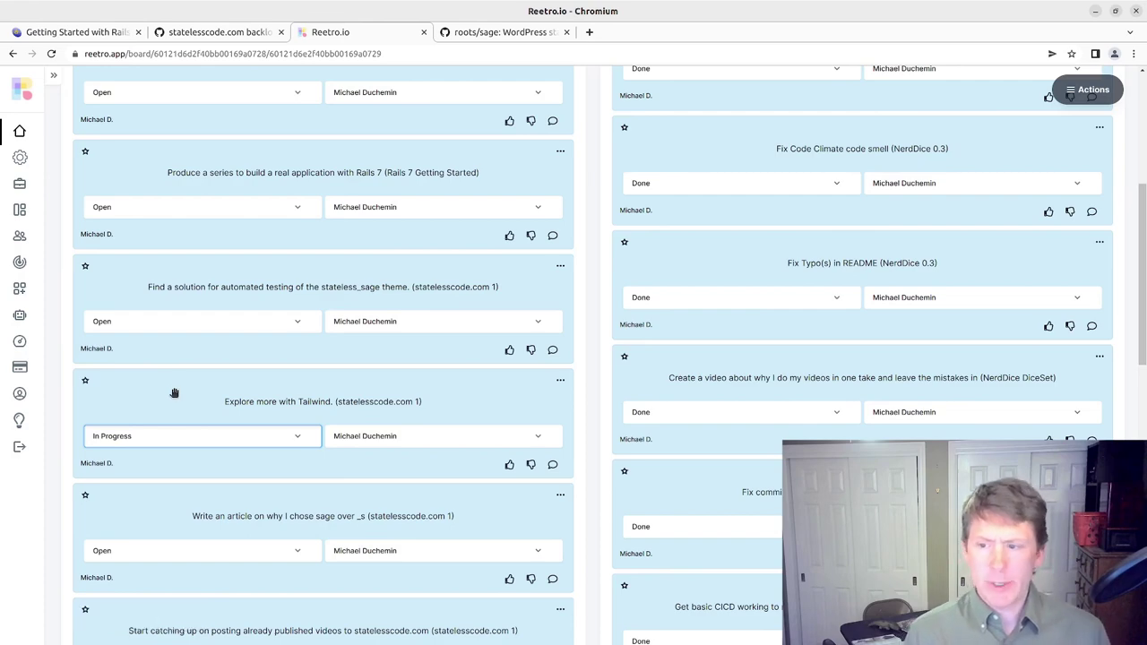
# Set the action item "Start catching up on posting already published videos to statelesscode.com" to In Progress.
pyautogui.scroll(-3, 174, 393)
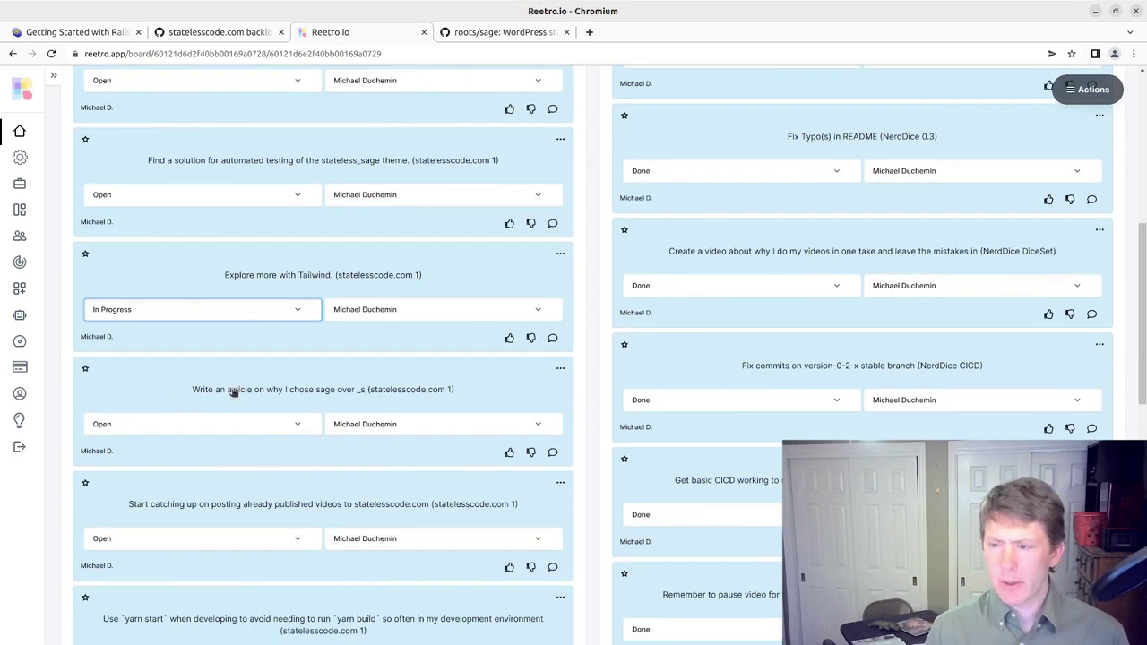
pyautogui.scroll(-2, 232, 391)
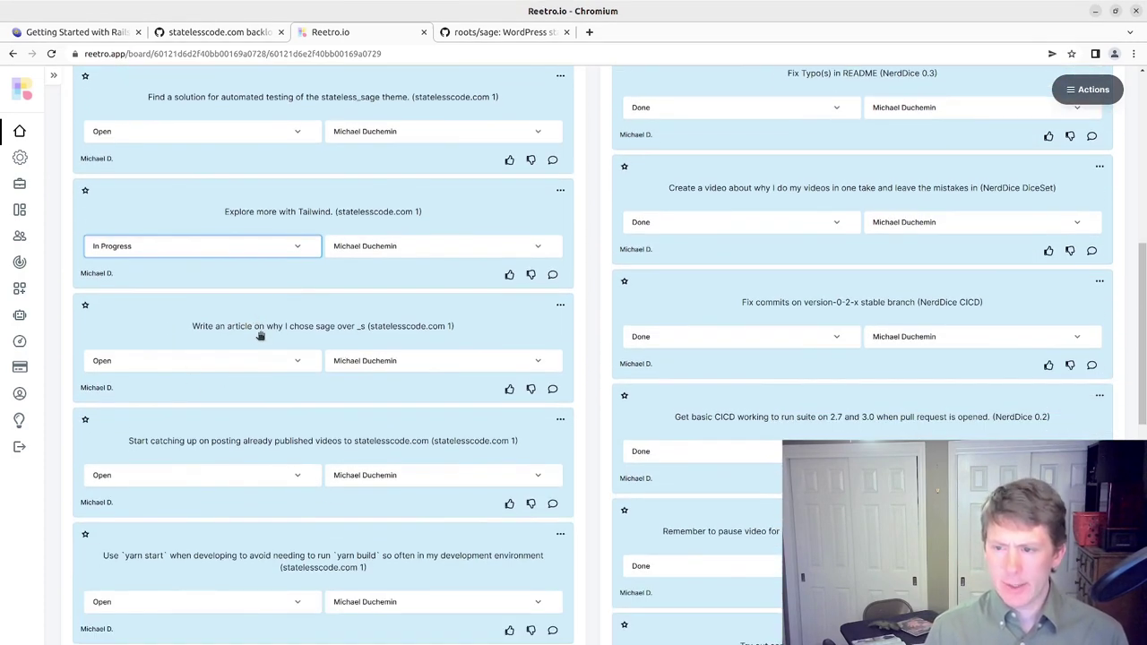
pyautogui.scroll(-2, 189, 425)
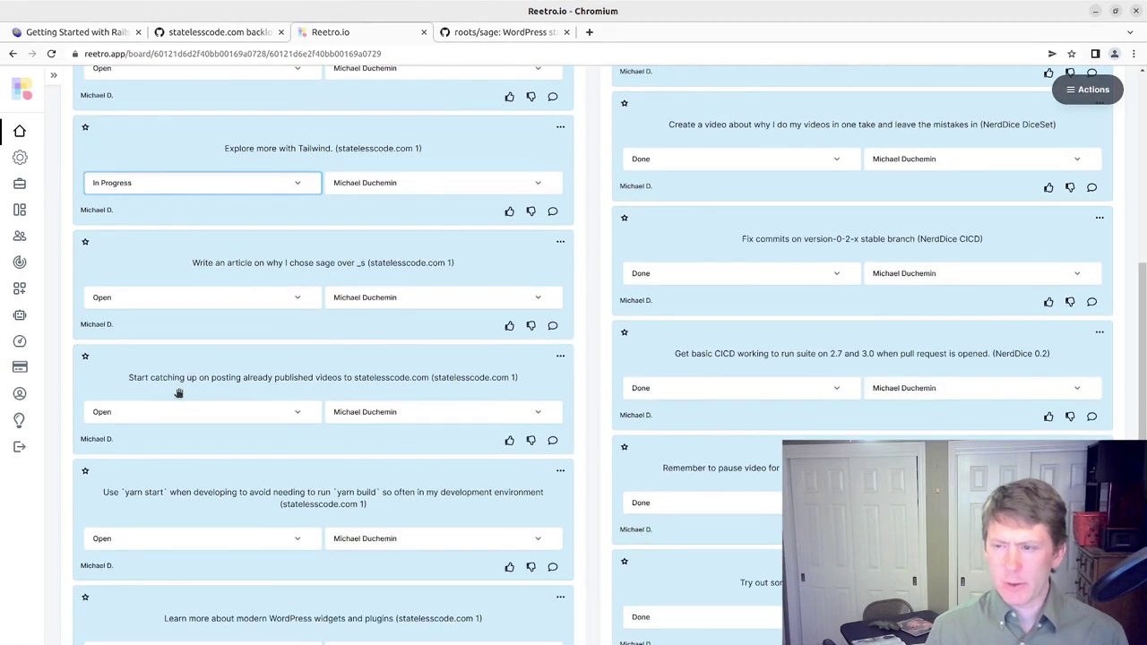
pyautogui.scroll(-2, 133, 369)
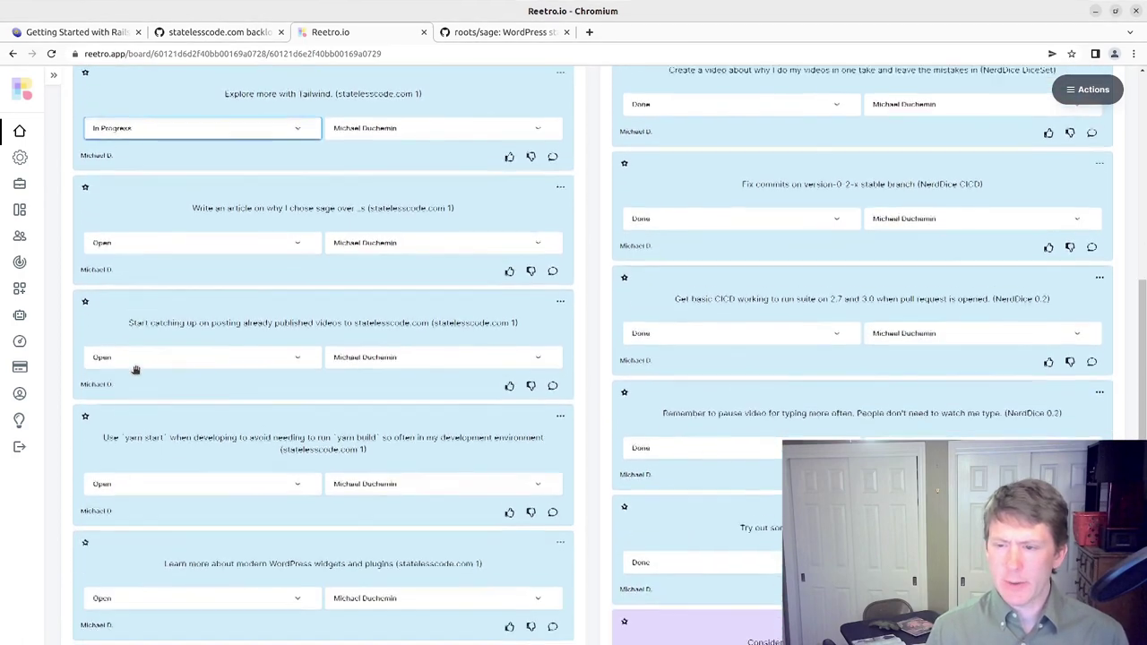
pyautogui.scroll(-1, 148, 319)
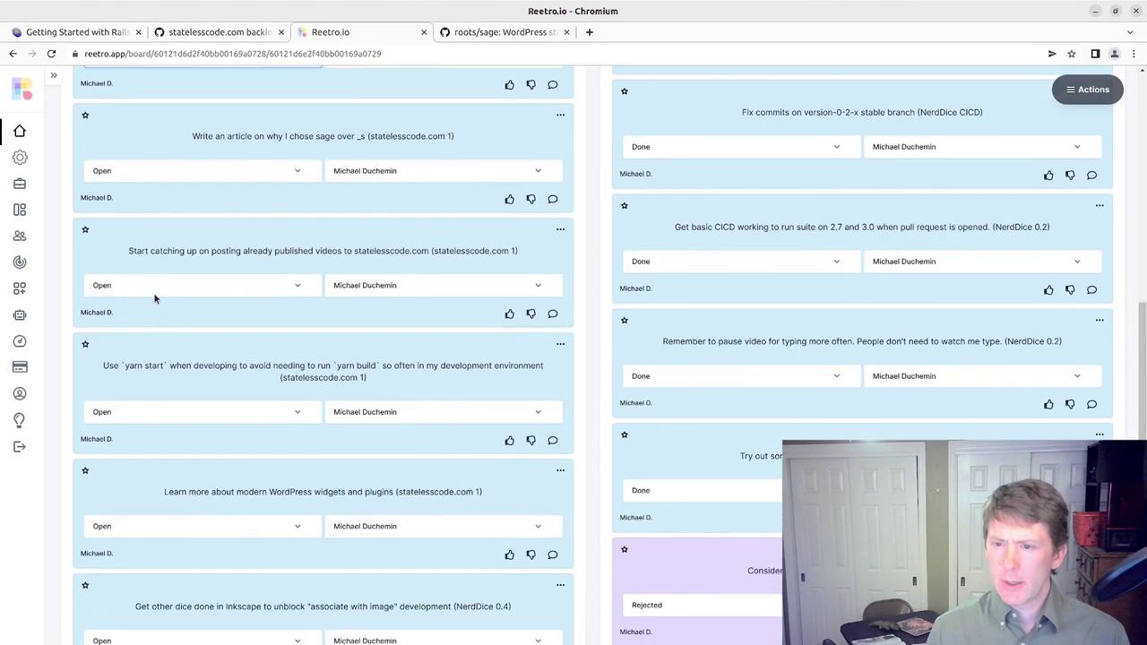
pyautogui.click(154, 286)
pyautogui.click(152, 315)
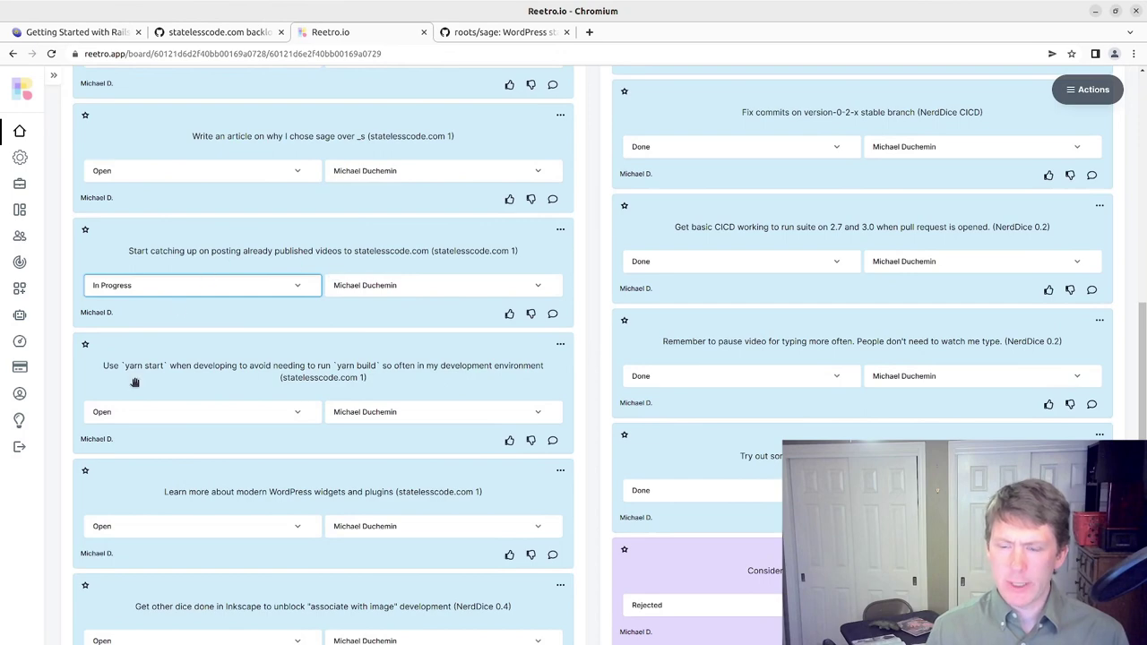
# Set the action item about using `yarn start` instead of frequent `yarn build` runs in development to In Progress.
pyautogui.scroll(-1, 141, 362)
pyautogui.scroll(-1, 187, 331)
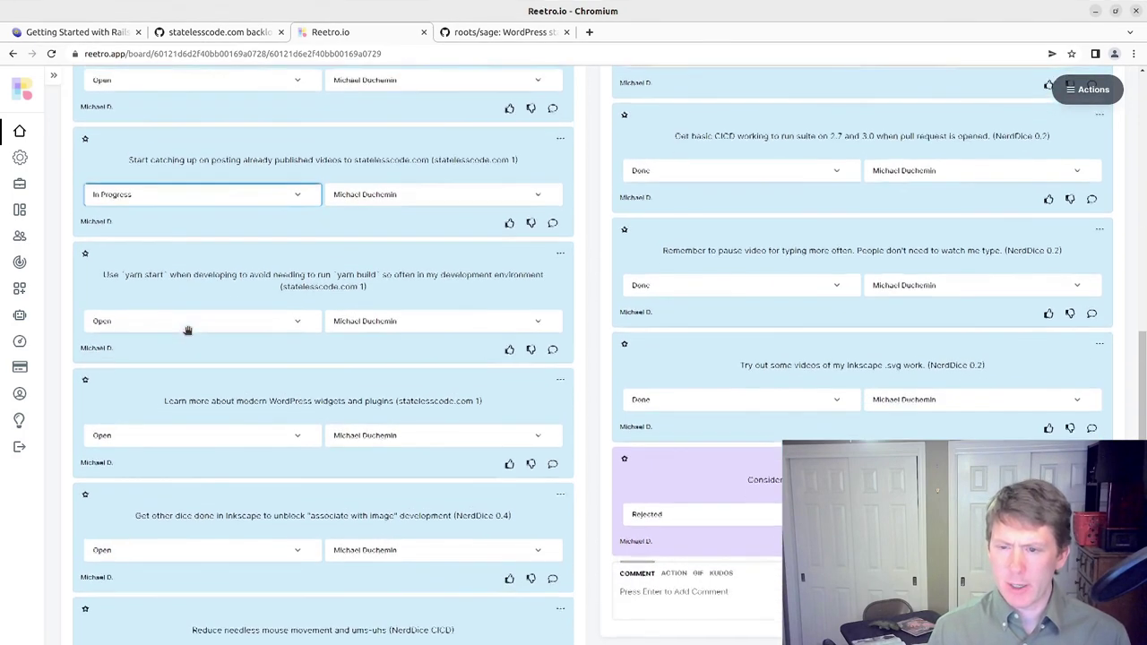
pyautogui.scroll(-1, 195, 278)
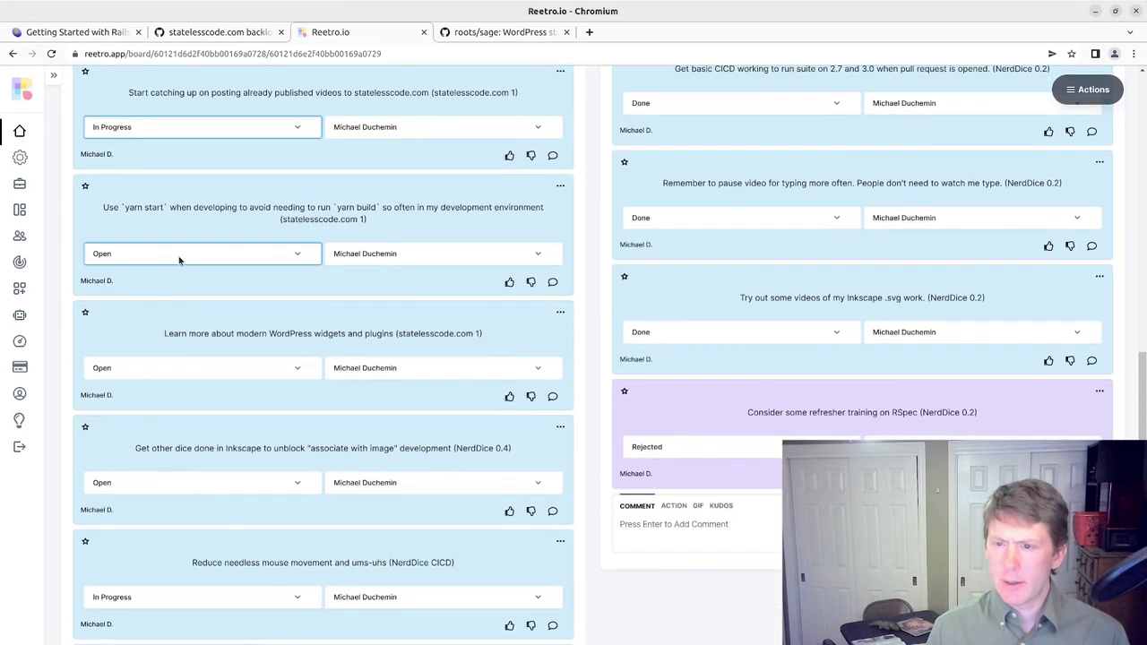
pyautogui.click(179, 256)
pyautogui.click(171, 280)
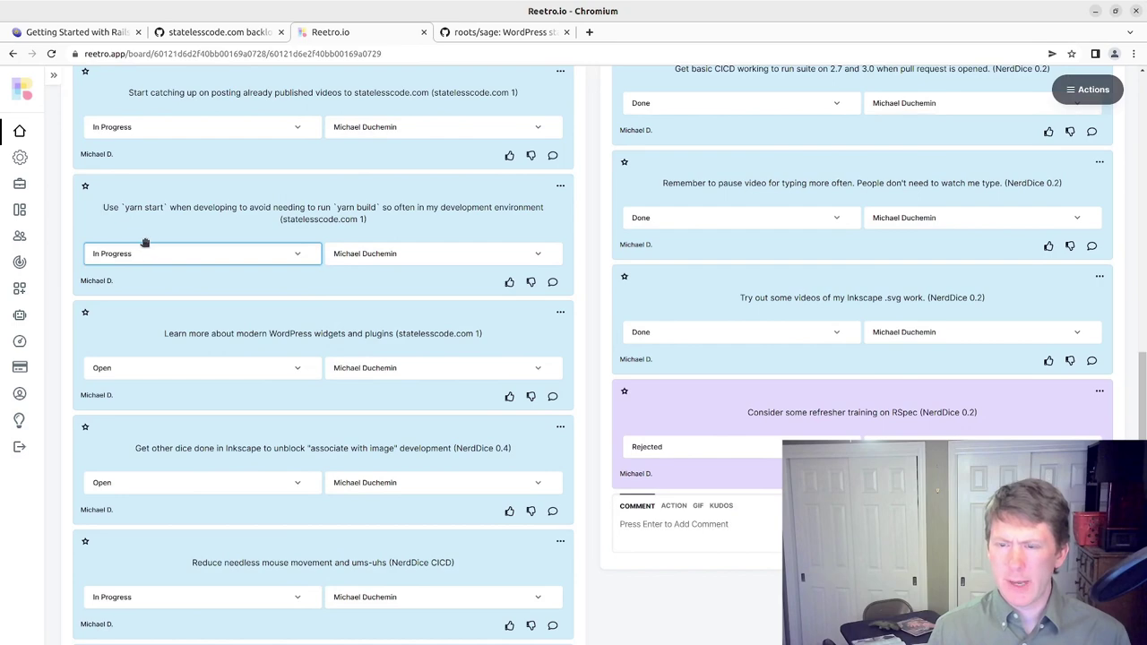
# Set the action item "Learn more about modern WordPress widgets and plugins" to In Progress.
pyautogui.scroll(-1, 136, 269)
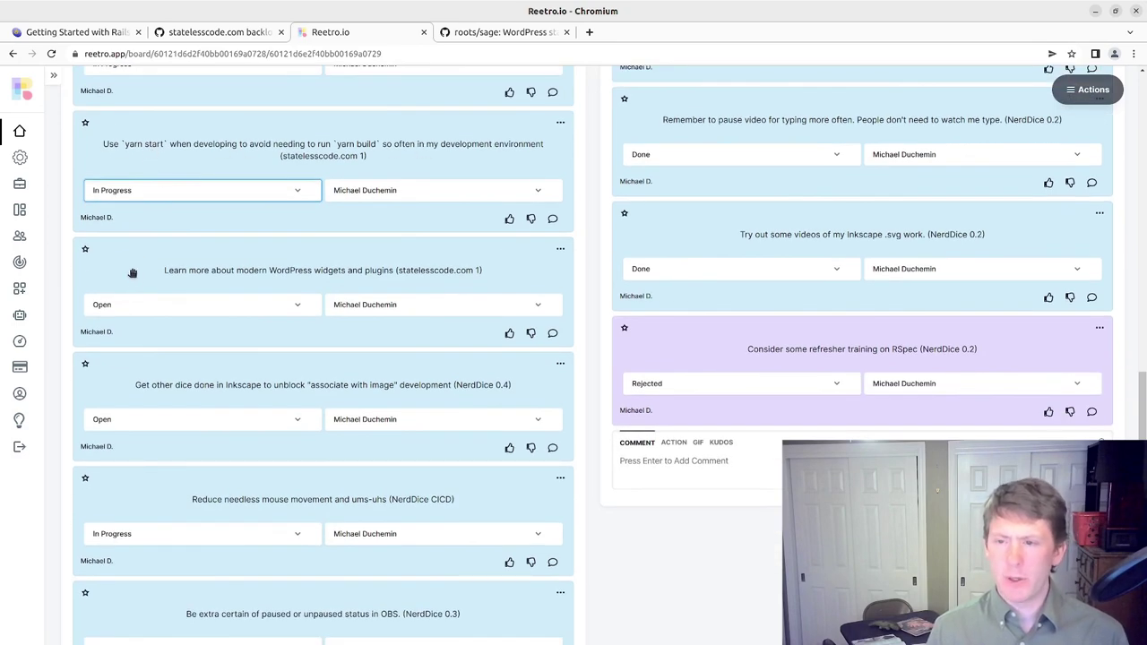
pyautogui.scroll(-1, 139, 287)
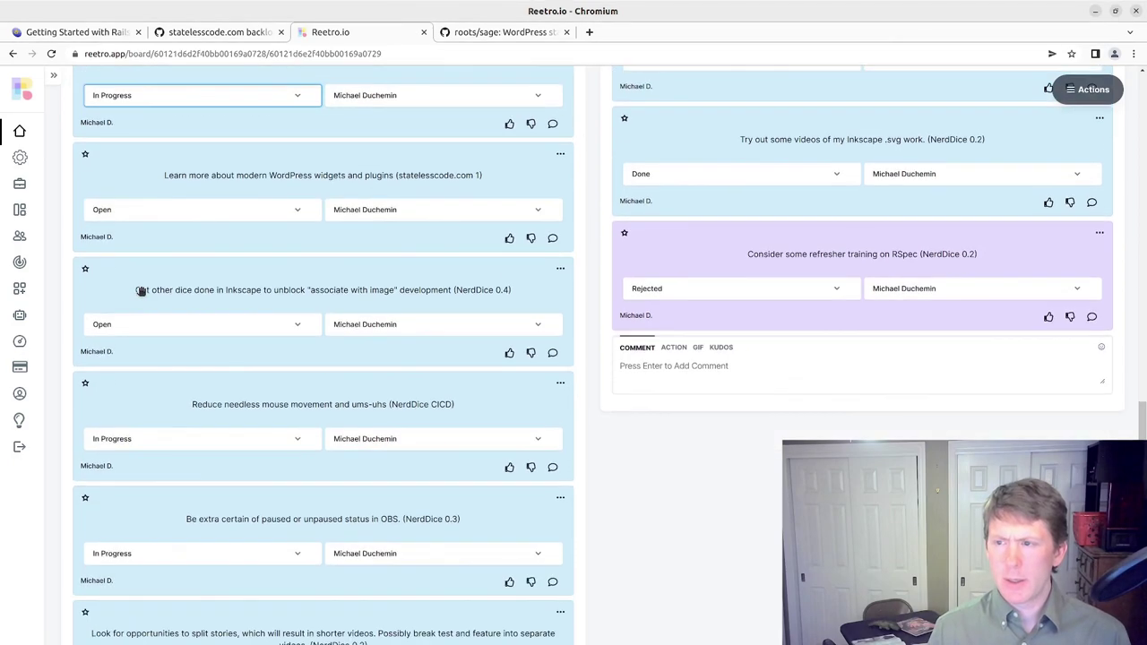
pyautogui.click(156, 212)
pyautogui.click(159, 235)
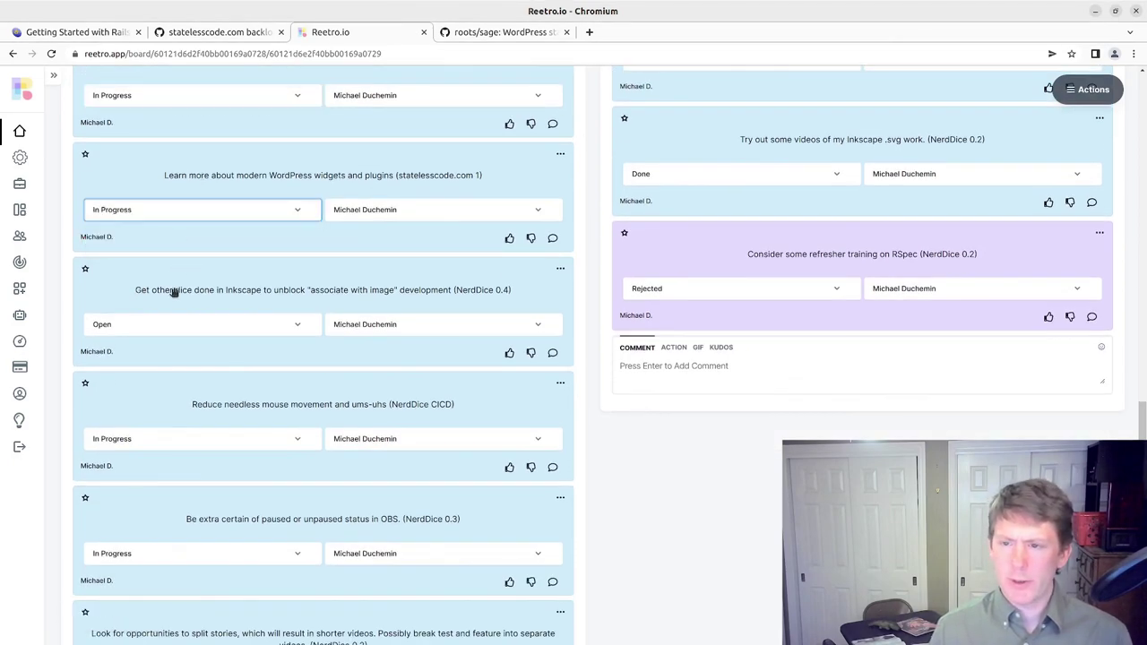
# Mark "Reduce needless mouse movement and ums-uhs" as Done and move it to the end of the Inactive Action items column.
pyautogui.scroll(-1, 173, 269)
pyautogui.scroll(-1, 248, 259)
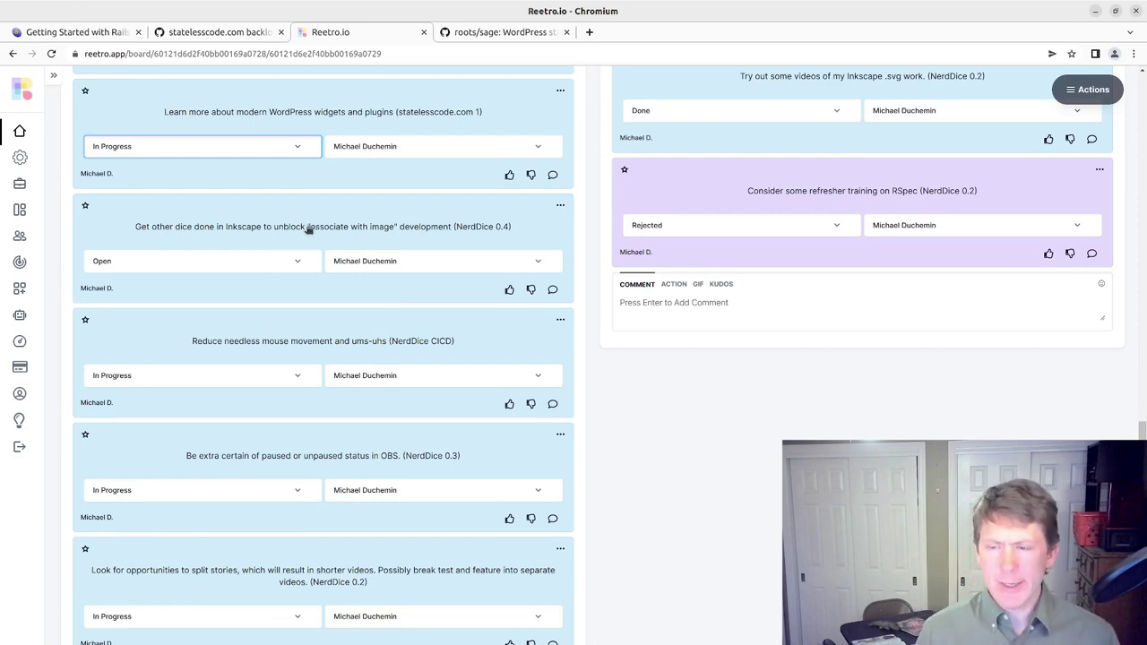
pyautogui.scroll(3, 303, 235)
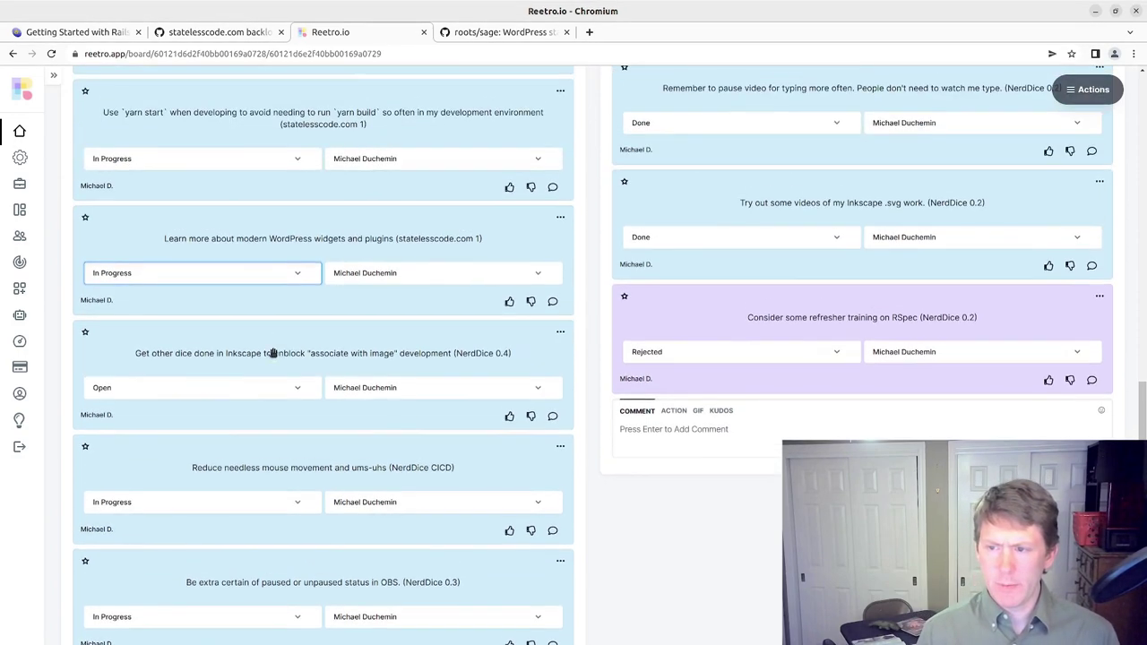
pyautogui.scroll(-3, 306, 337)
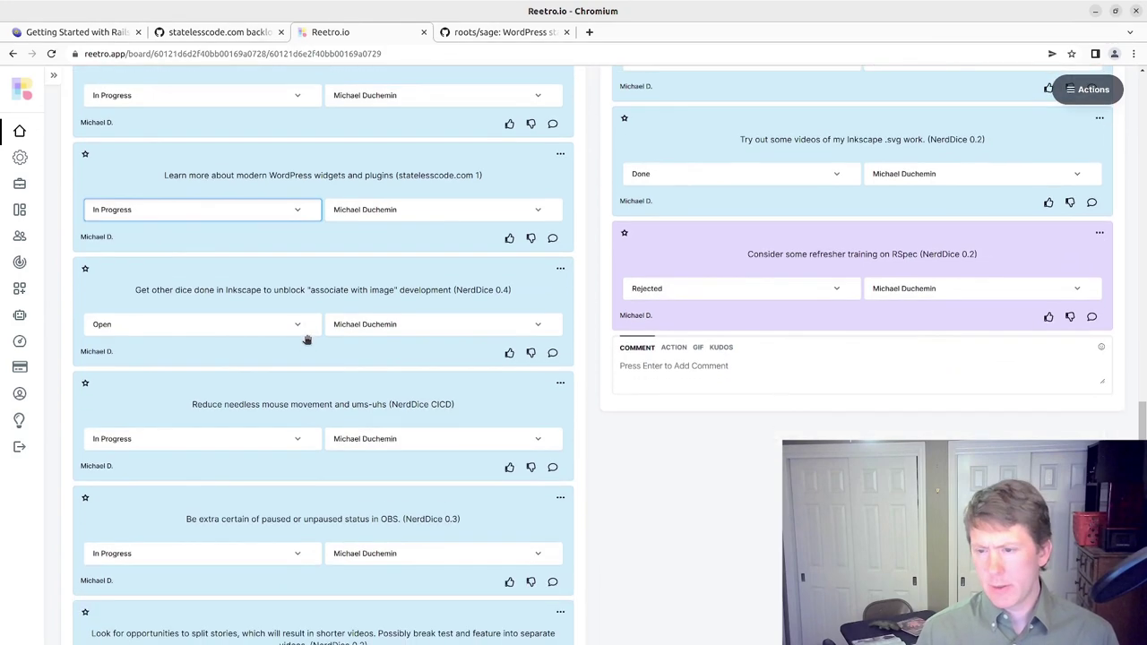
pyautogui.scroll(-2, 249, 340)
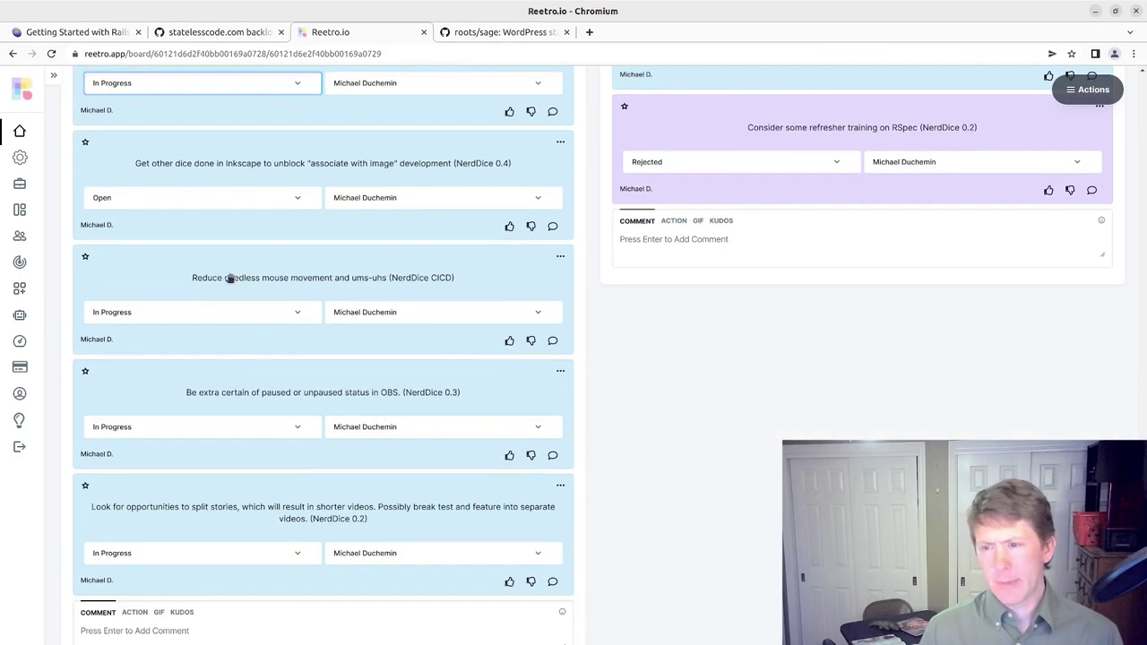
pyautogui.click(141, 312)
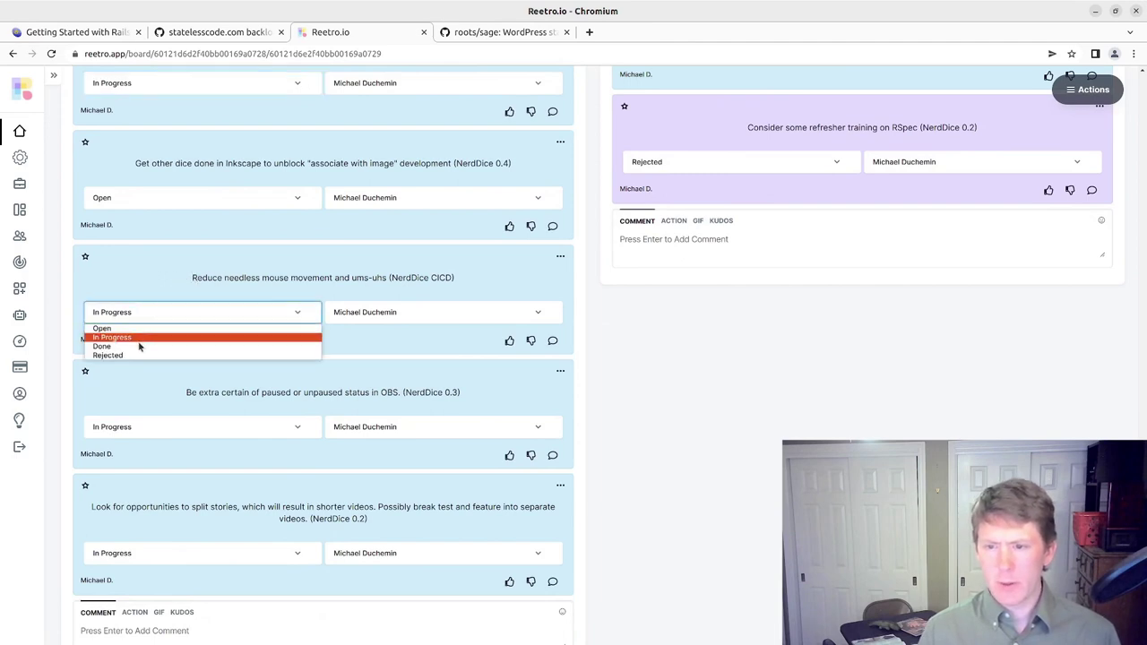
pyautogui.click(138, 340)
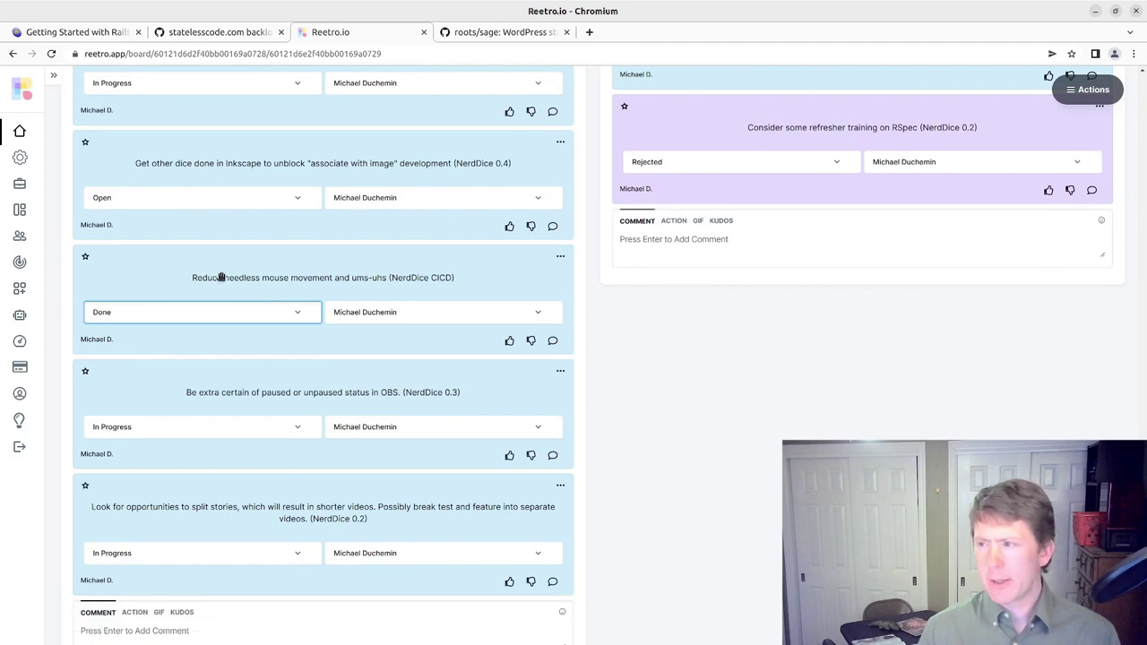
pyautogui.moveTo(222, 278); pyautogui.dragTo(769, 232)
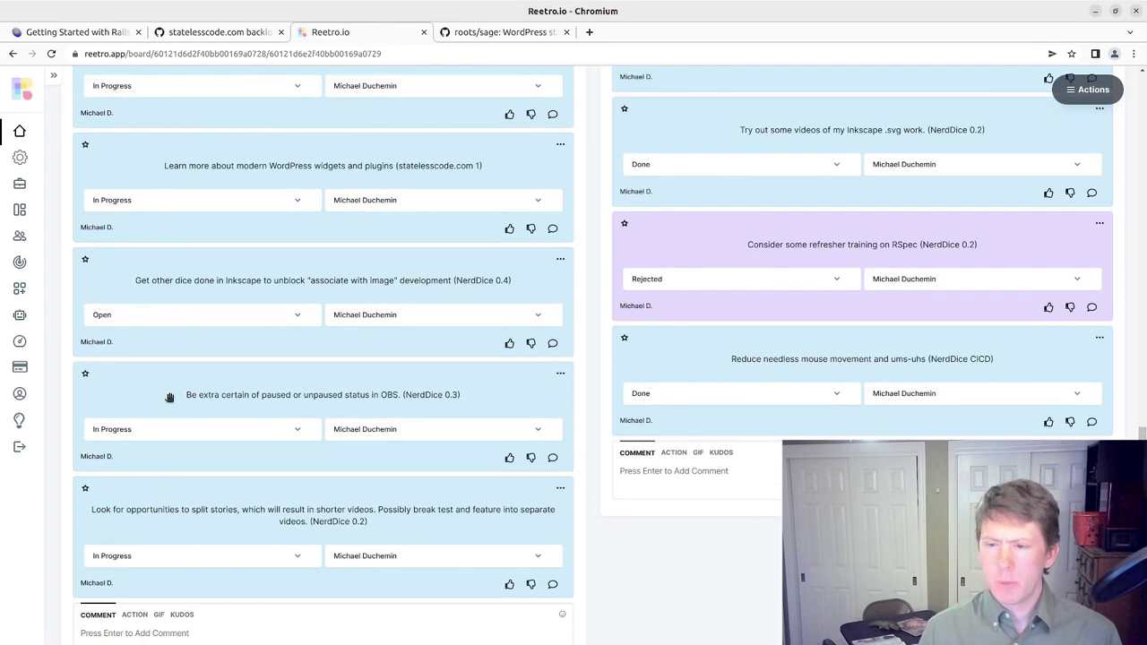
# Mark "Be extra certain of paused or unpaused status in OBS" as Done and move it to the end of the Inactive Action items column.
pyautogui.scroll(-1, 204, 369)
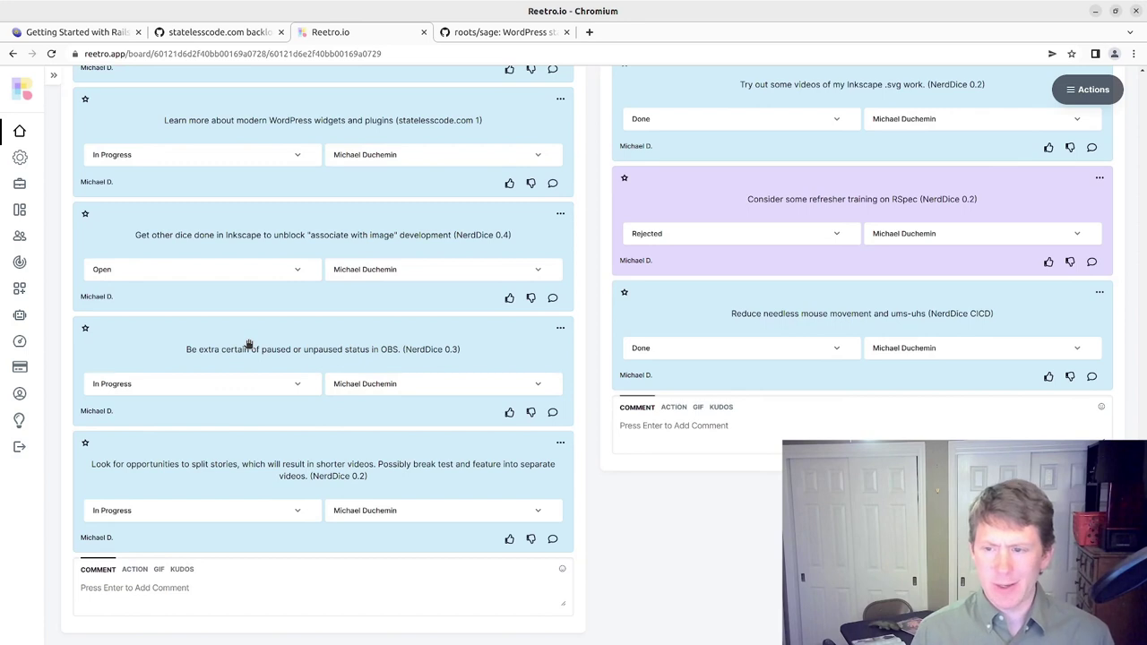
pyautogui.click(200, 383)
pyautogui.click(184, 422)
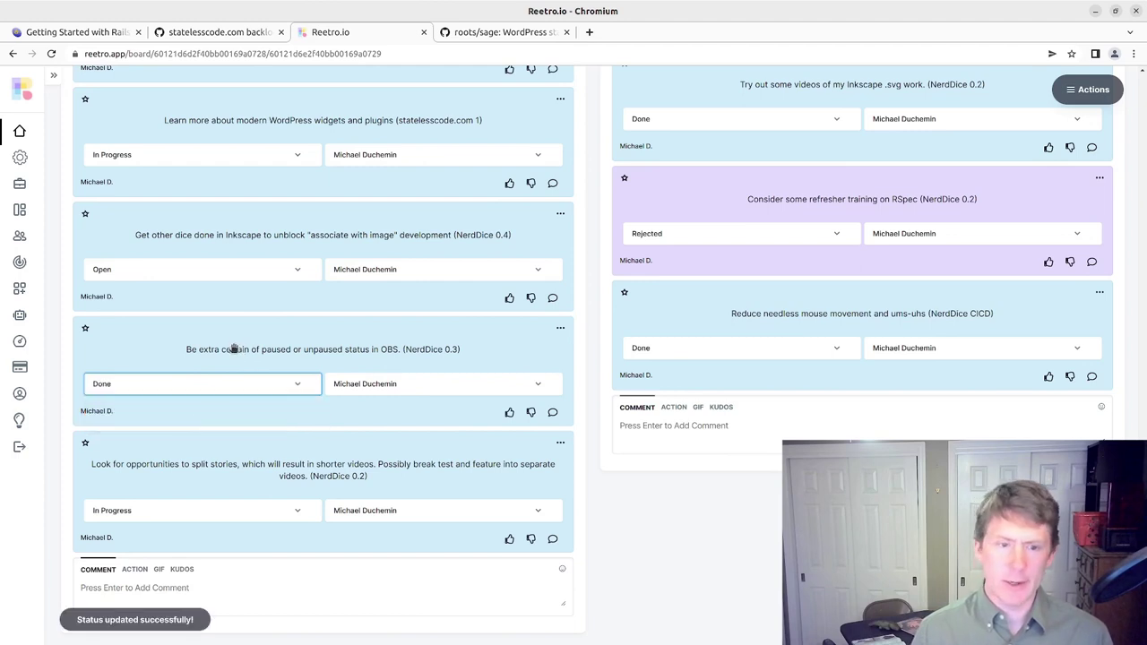
pyautogui.moveTo(233, 349); pyautogui.dragTo(778, 385)
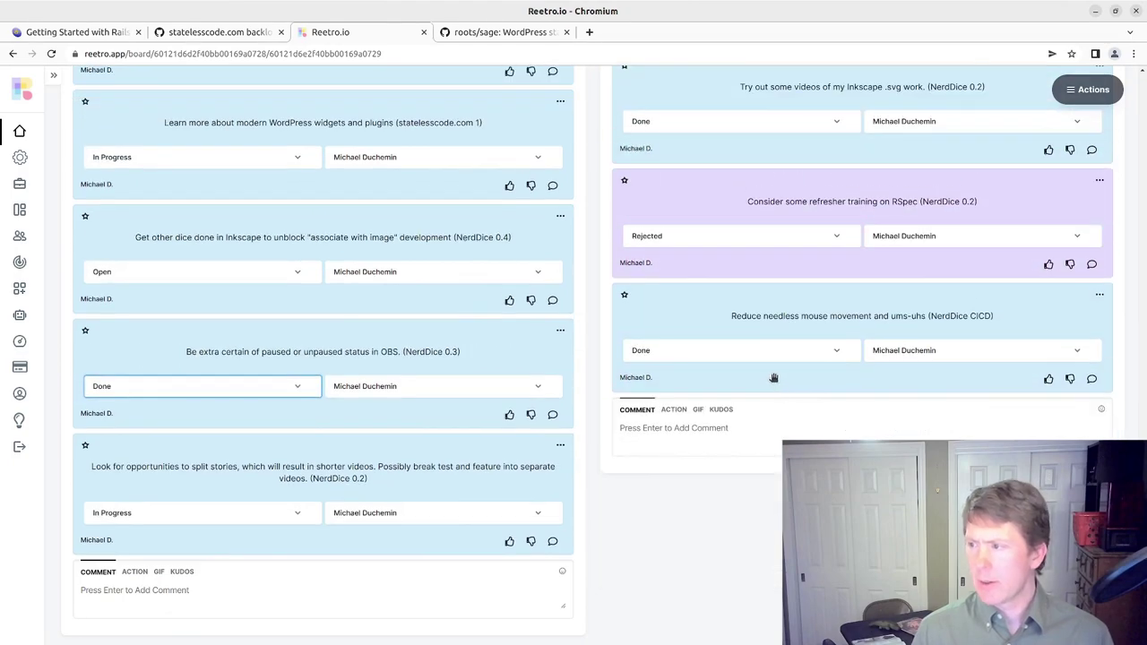
pyautogui.scroll(15, 774, 378)
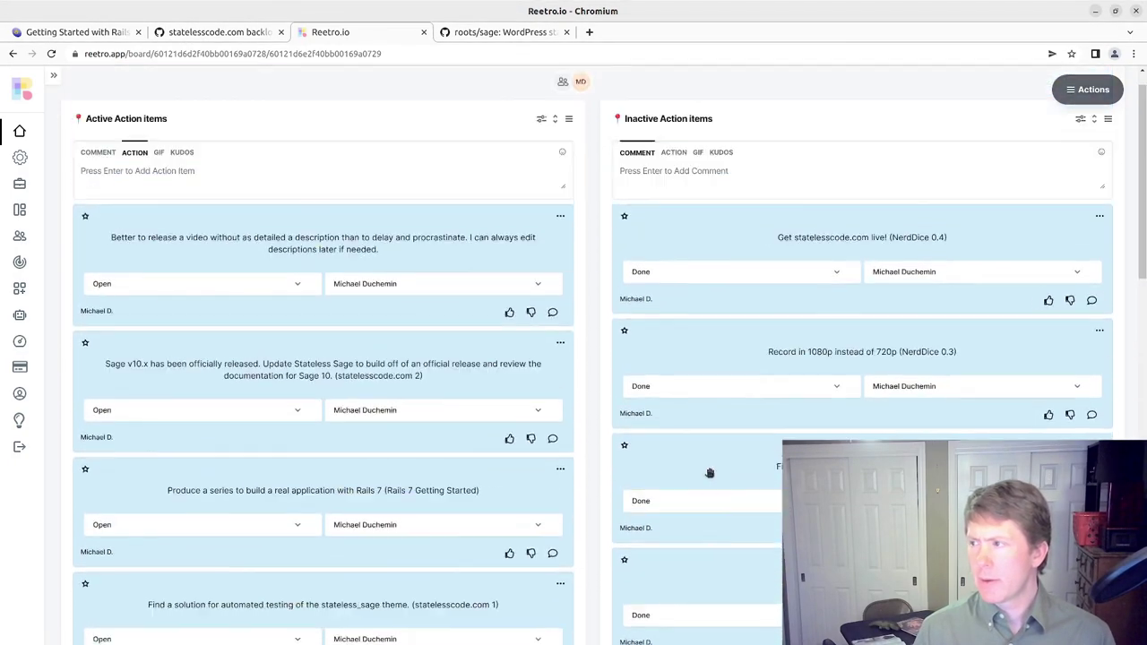
pyautogui.scroll(-5, 713, 465)
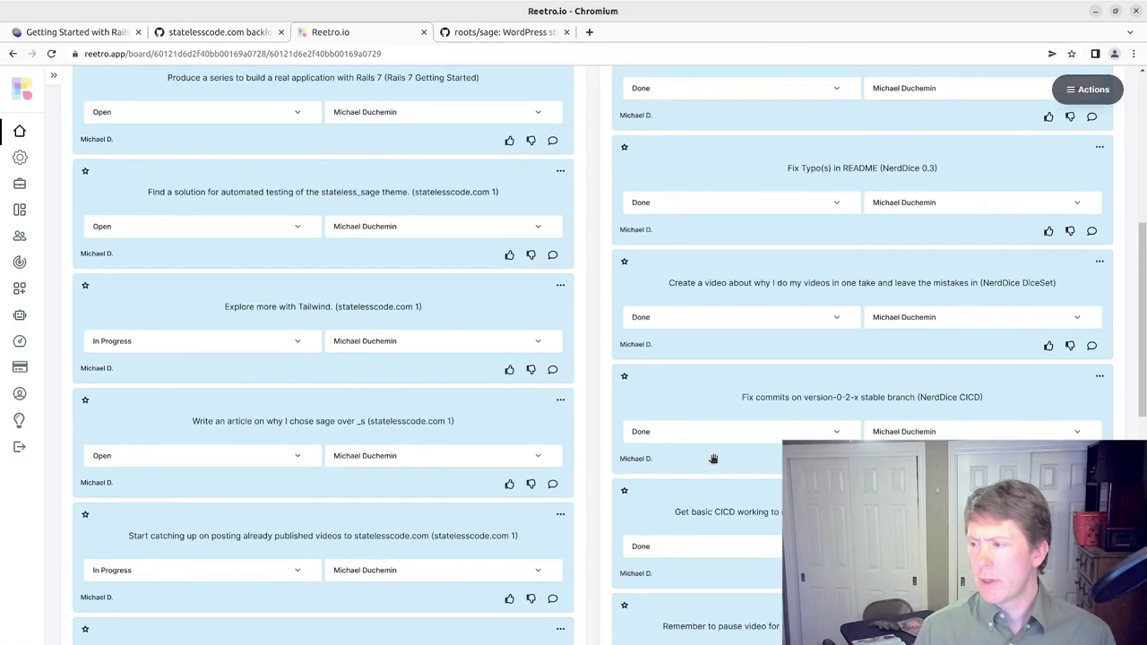
pyautogui.scroll(-4, 719, 455)
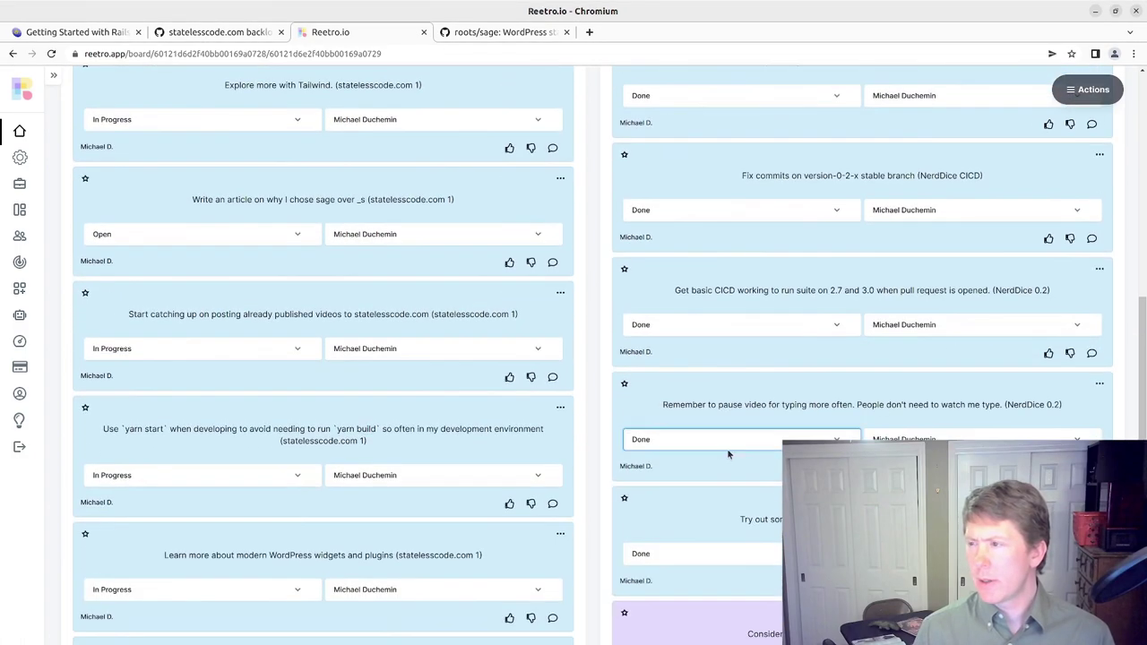
pyautogui.scroll(-3, 727, 454)
pyautogui.scroll(-2, 727, 453)
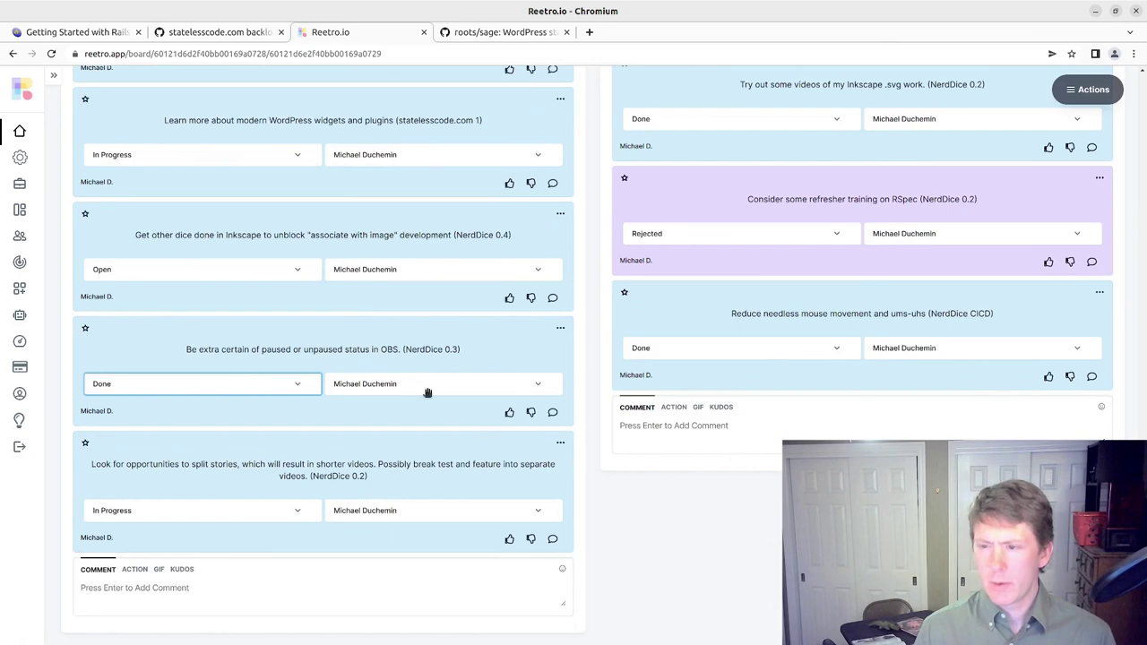
pyautogui.moveTo(408, 357); pyautogui.dragTo(918, 435)
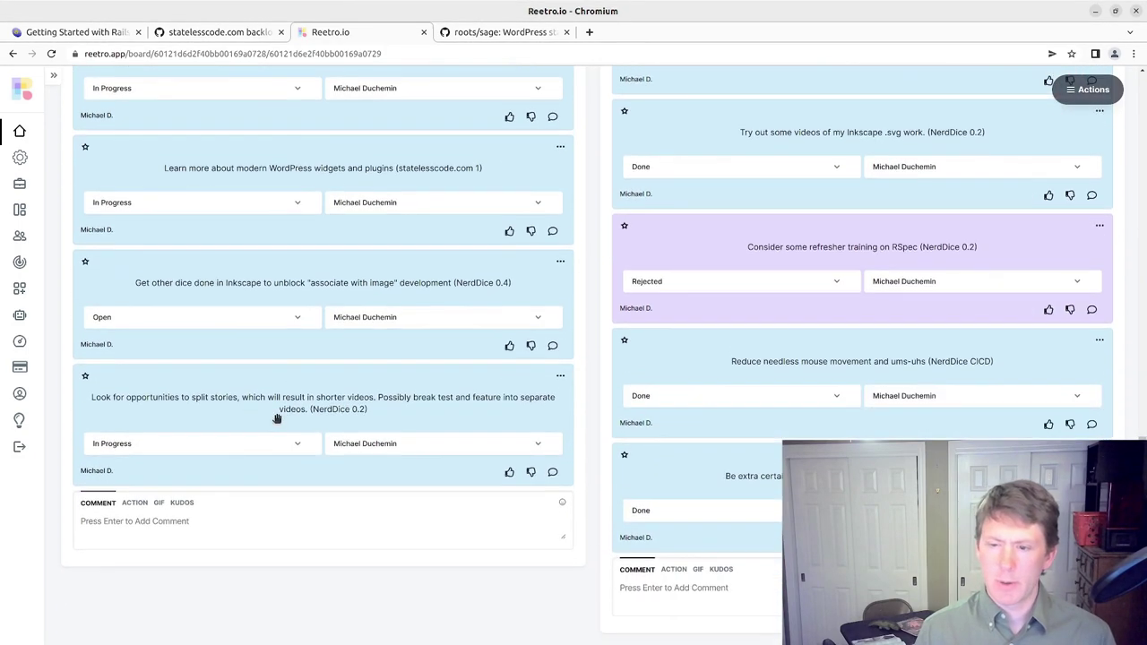
# Mark the action item about splitting stories as Done and move it into Inactive Action items, just above the OBS paused-status item.
pyautogui.click(134, 443)
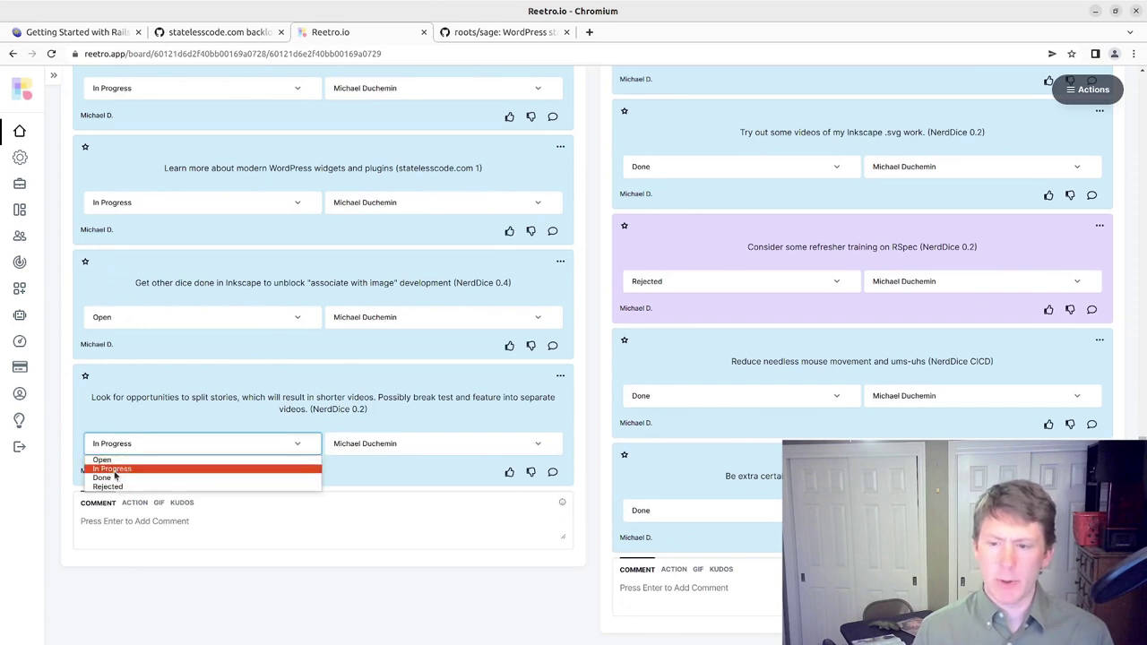
pyautogui.click(111, 482)
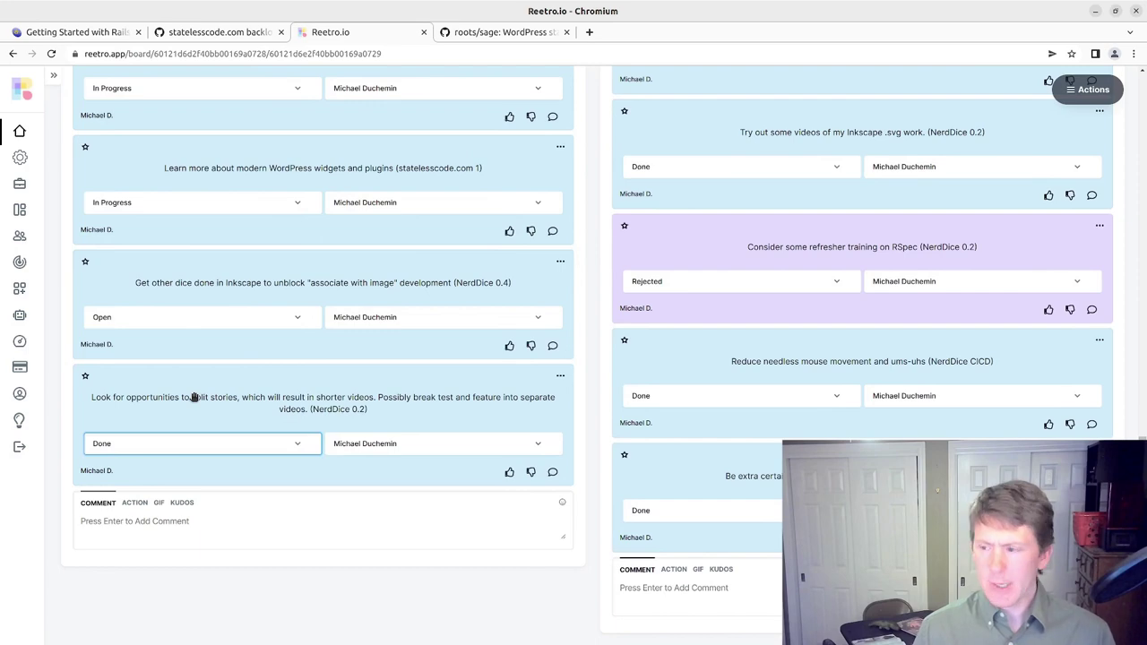
pyautogui.moveTo(193, 397); pyautogui.dragTo(734, 436)
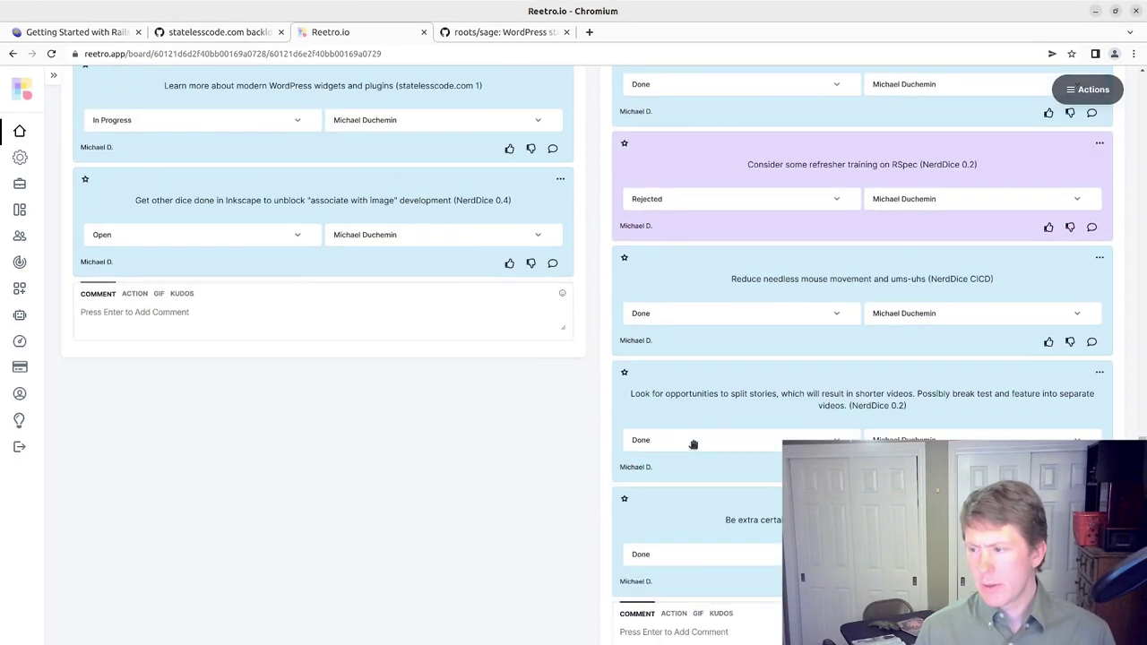
pyautogui.scroll(5, 277, 428)
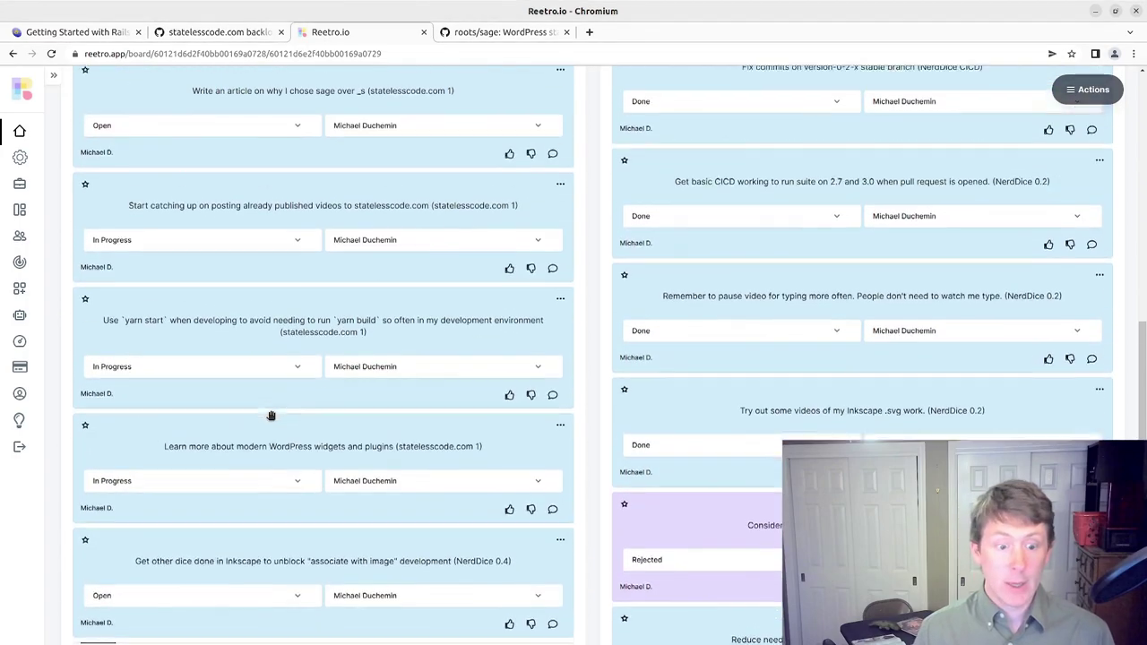
pyautogui.scroll(6, 271, 416)
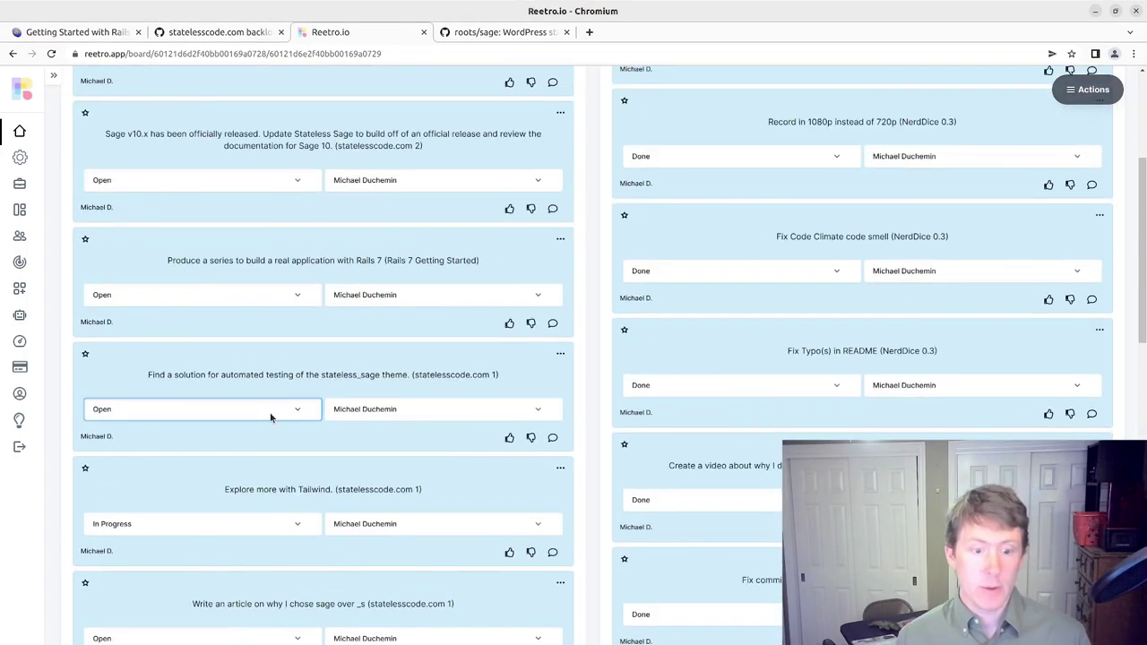
pyautogui.scroll(3, 271, 415)
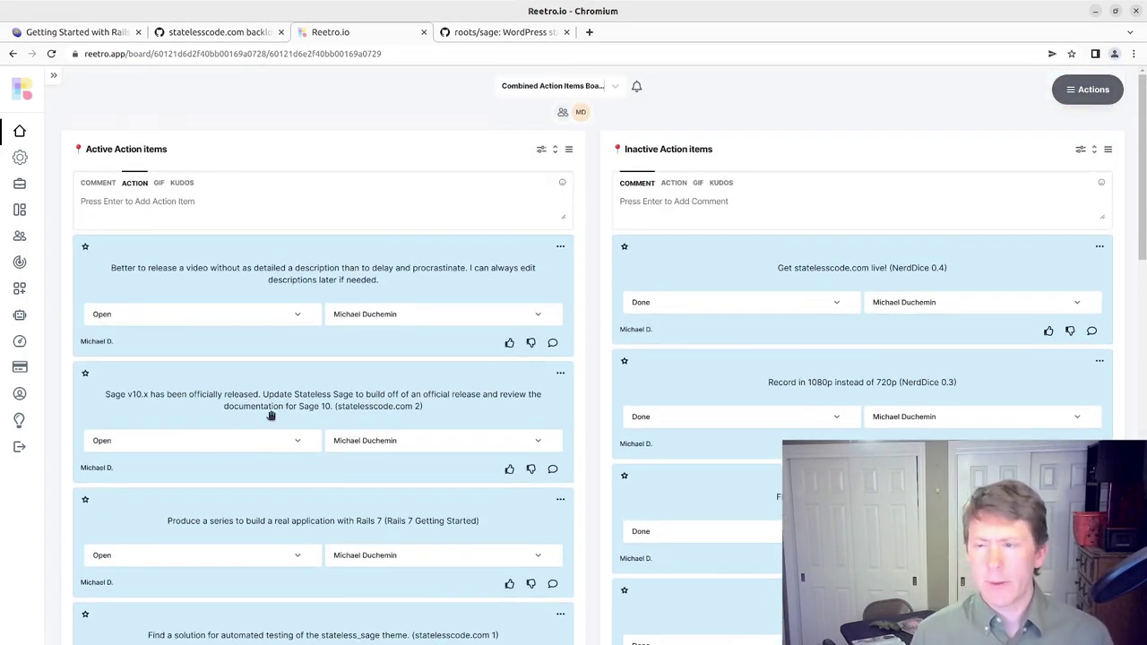